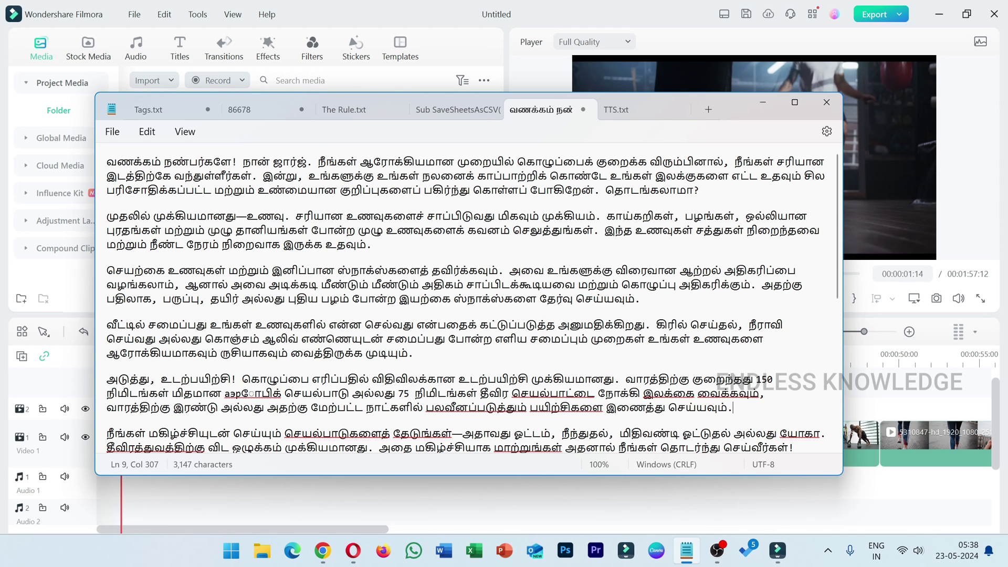
# Copy the first five paragraphs of the Tamil script in Notepad and return to Filmora
pyautogui.moveTo(733, 407); pyautogui.dragTo(110, 158)
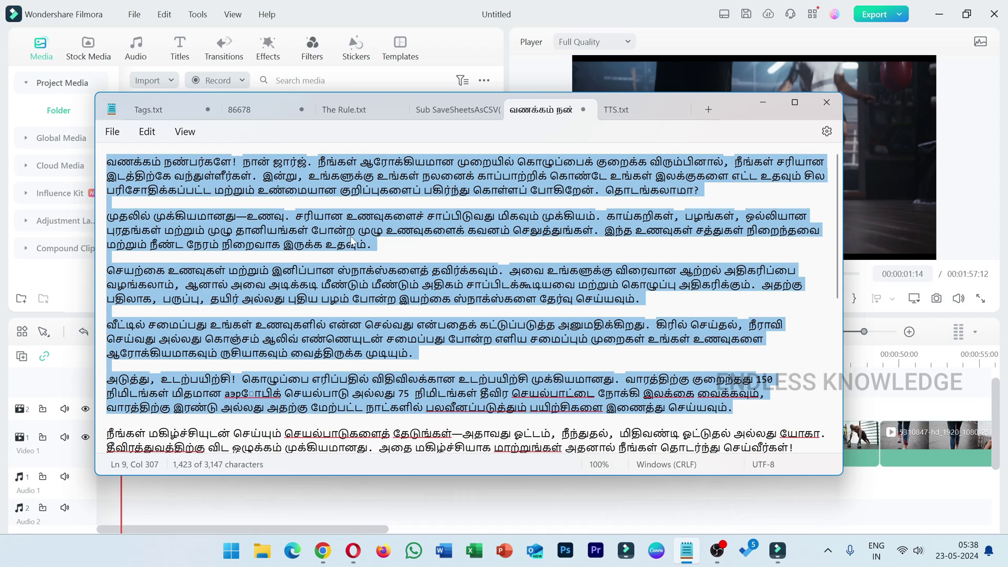
pyautogui.click(380, 245)
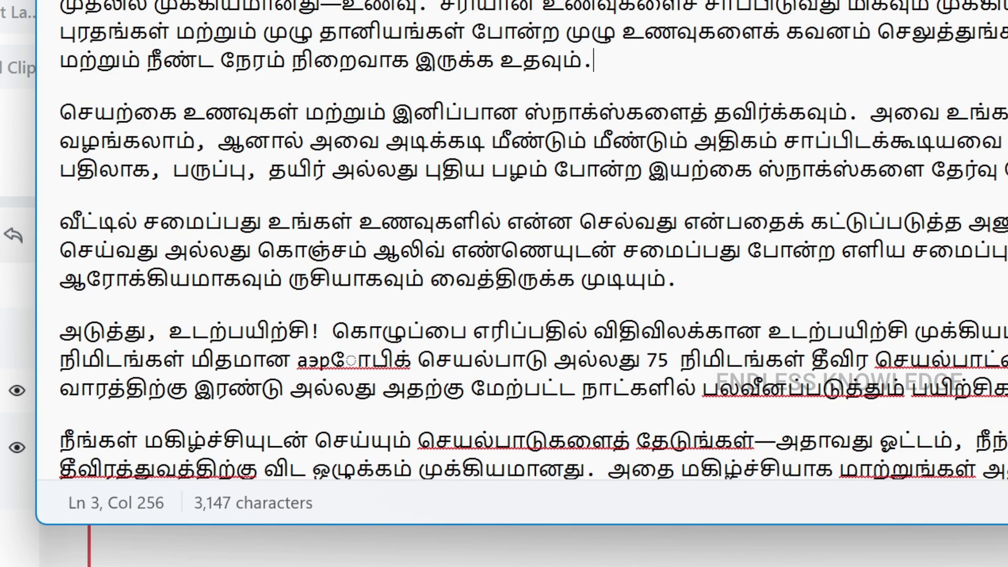
pyautogui.hotkey('ctrl', 'shift', 'Up')
pyautogui.hotkey('ctrl', 'shift', 'Up')
pyautogui.hotkey('ctrl', 'shift', 'Up')
pyautogui.hotkey('ctrl', 'shift', 'Up')
pyautogui.hotkey('ctrl', 'shift', 'Up')
pyautogui.hotkey('ctrl', 'shift', 'Up')
pyautogui.hotkey('ctrl', 'shift', 'Up')
pyautogui.hotkey('ctrl', 'shift', 'Up')
pyautogui.hotkey('ctrl', 'shift', 'Up')
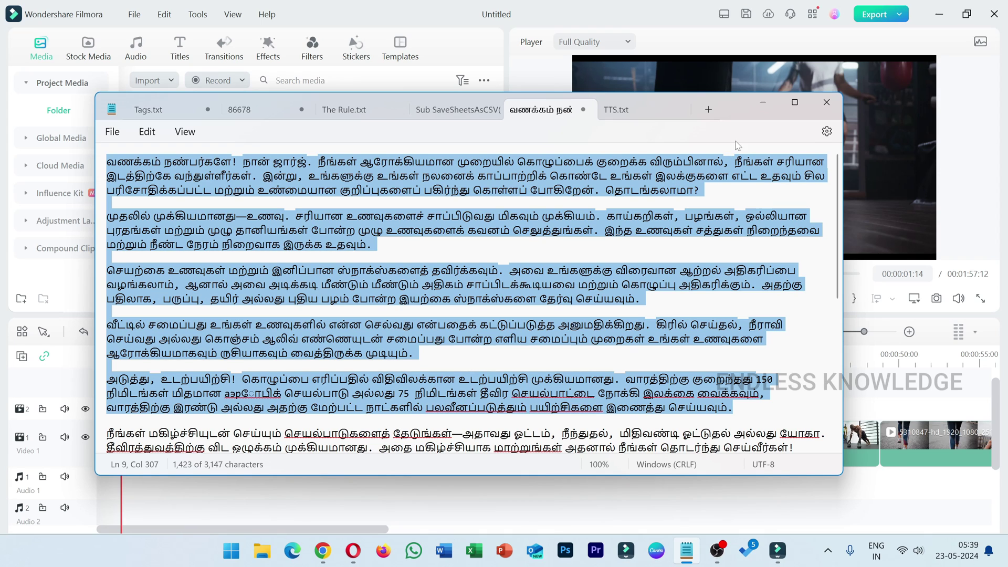
pyautogui.click(762, 107)
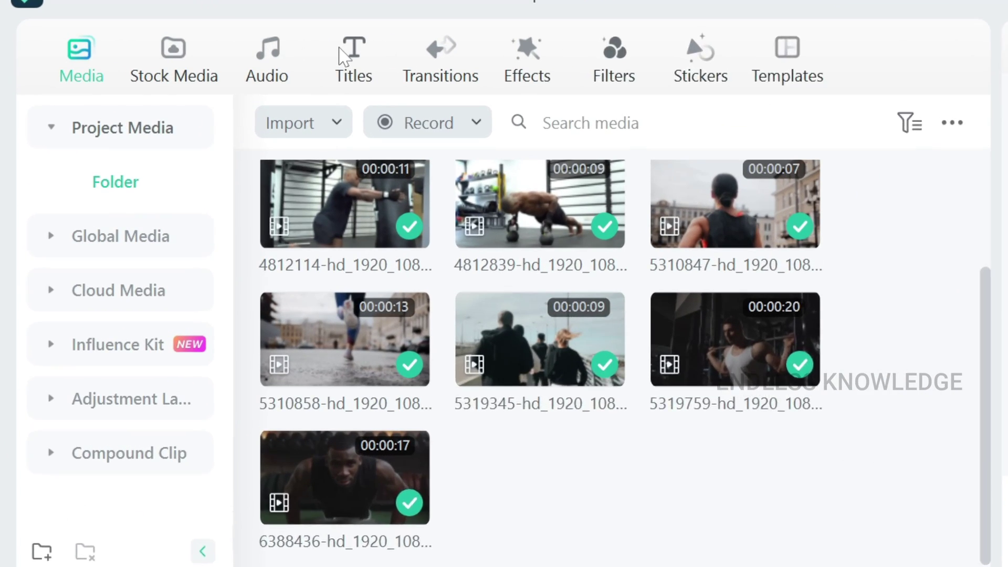
# Add the Default Title to video track 2 at the start of the timeline
pyautogui.click(173, 43)
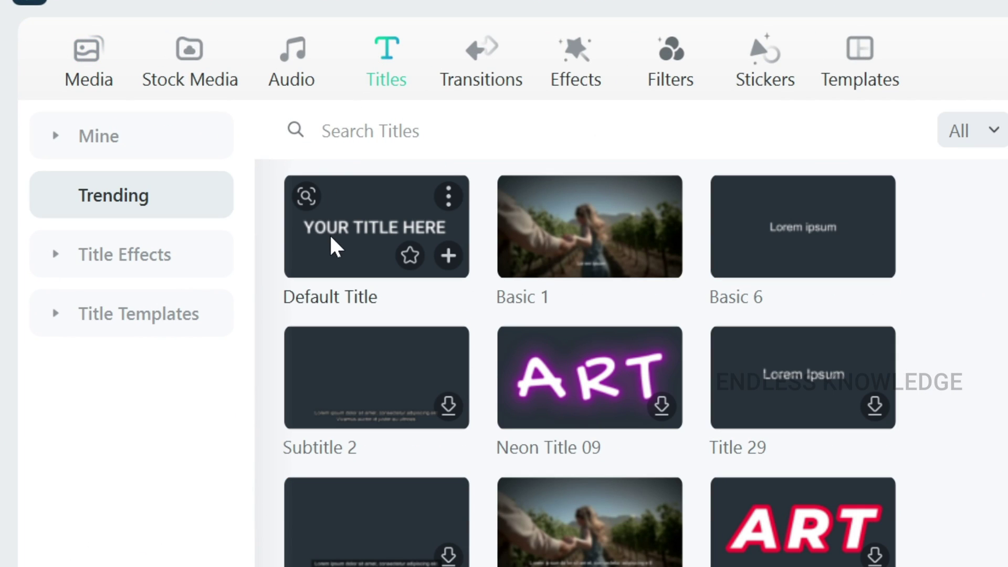
pyautogui.moveTo(466, 268)
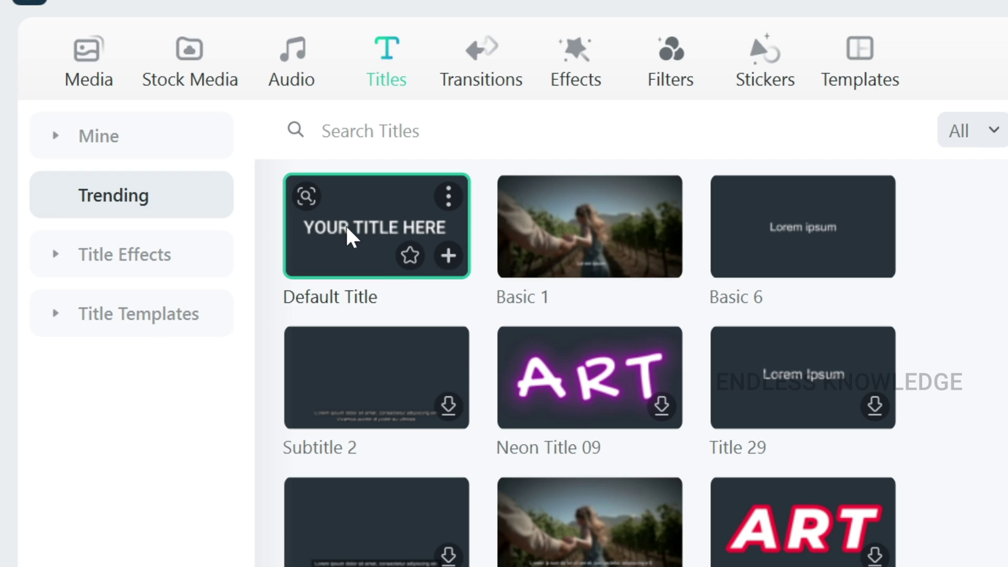
pyautogui.moveTo(346, 225); pyautogui.dragTo(188, 415)
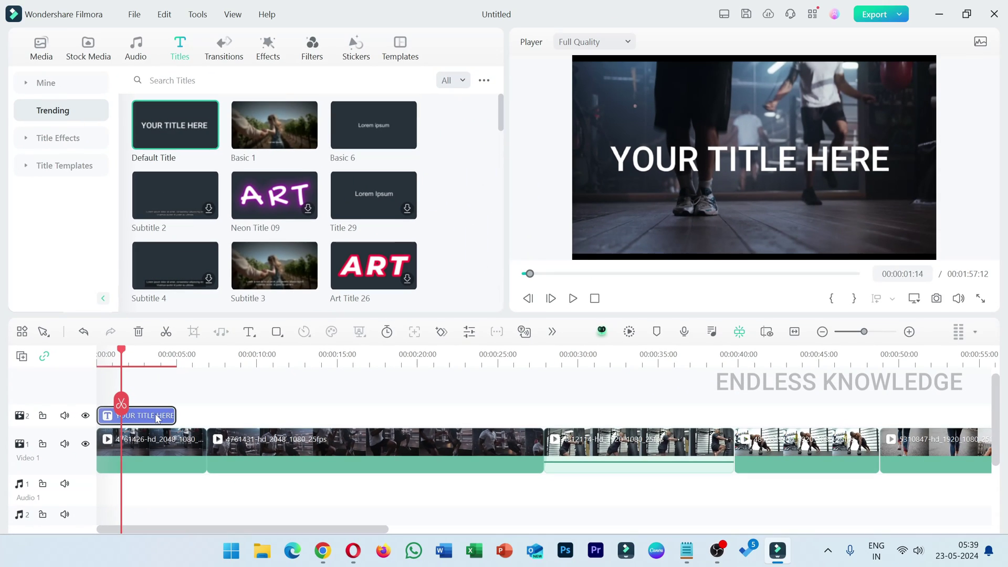
# Replace the placeholder text of the title clip with the copied Tamil script
pyautogui.doubleClick(324, 393)
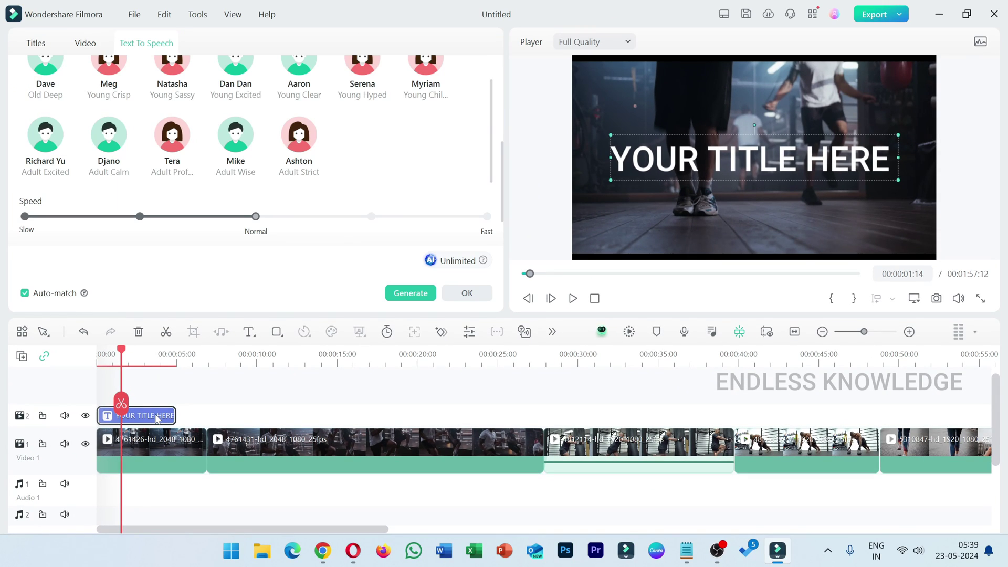
pyautogui.click(45, 46)
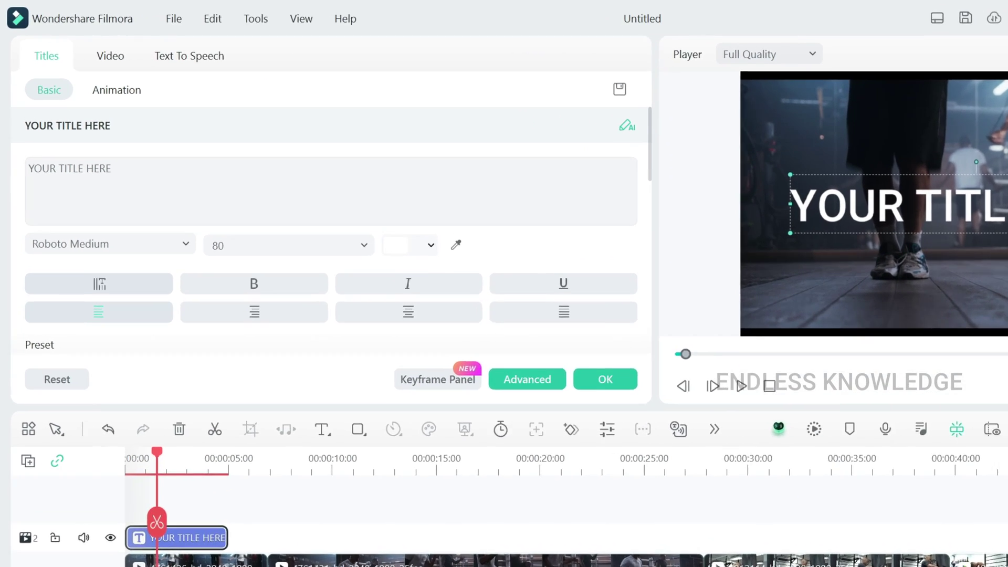
pyautogui.click(105, 142)
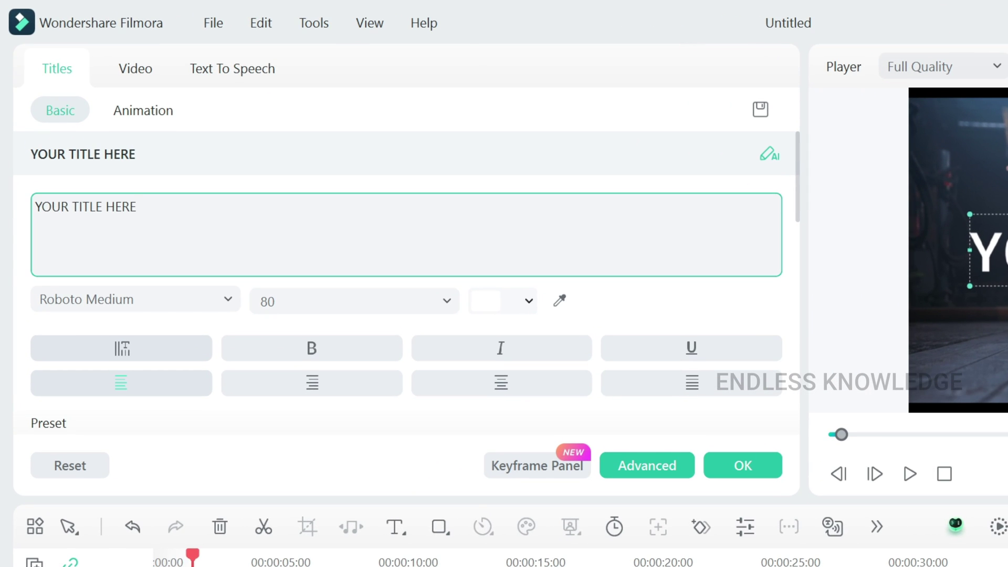
pyautogui.moveTo(139, 207); pyautogui.dragTo(25, 210)
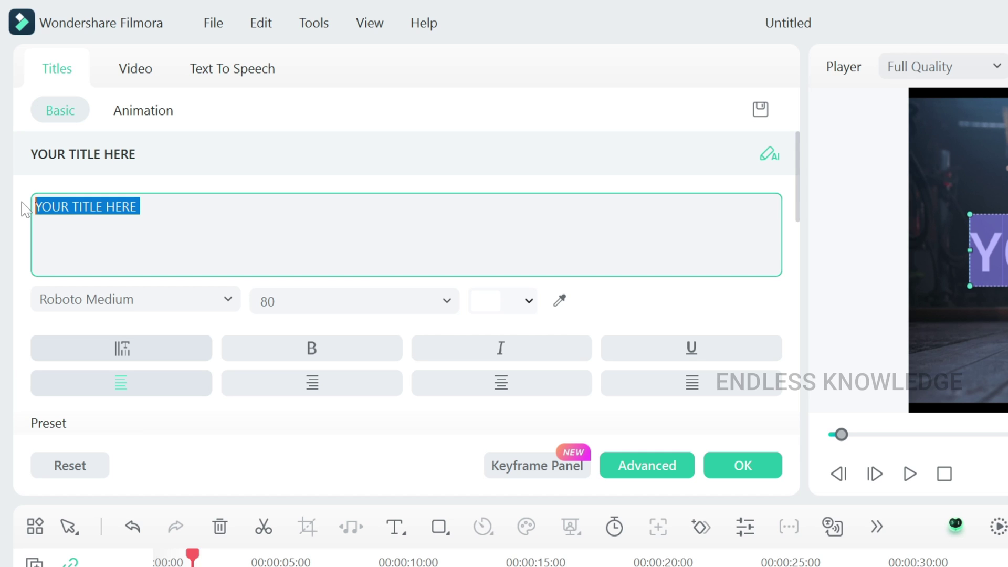
pyautogui.hotkey('ctrl', 'v')
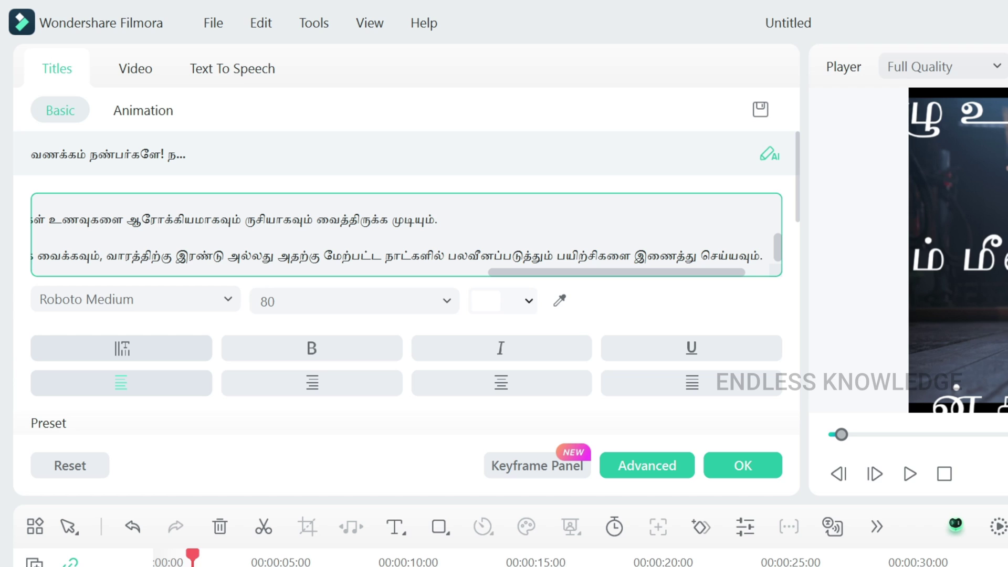
# Set the title's text-to-speech language to Tamil (India)
pyautogui.click(147, 74)
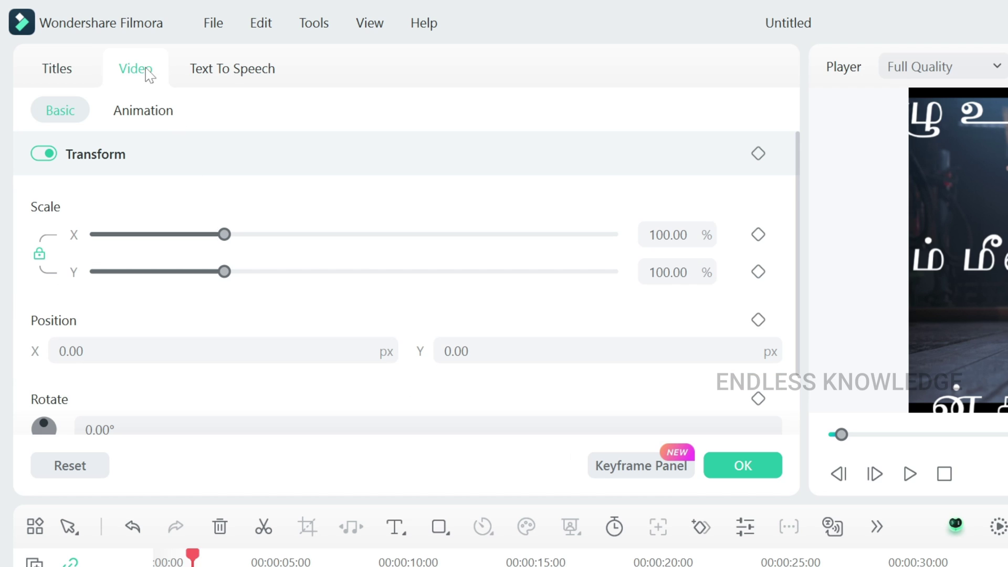
pyautogui.click(239, 76)
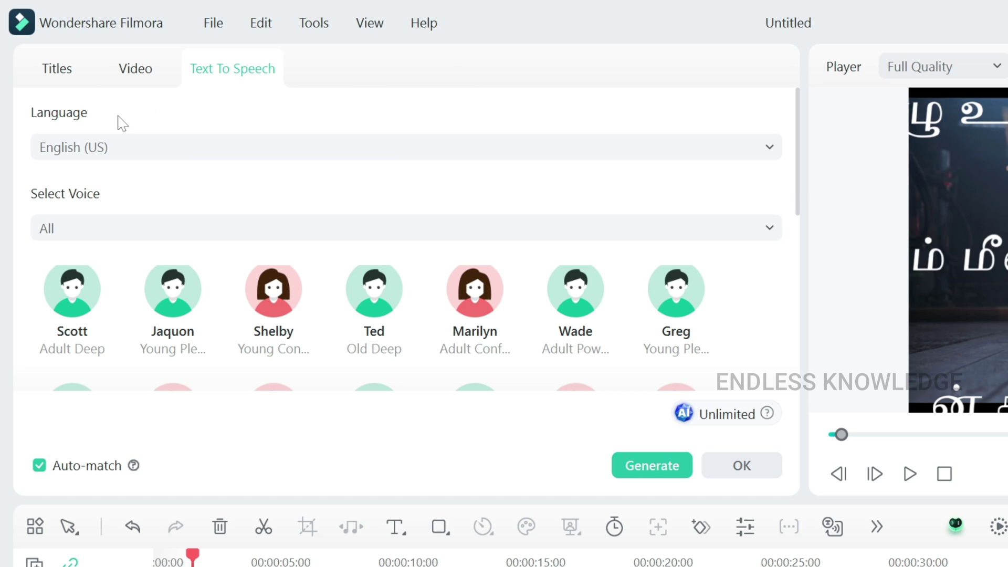
pyautogui.click(157, 148)
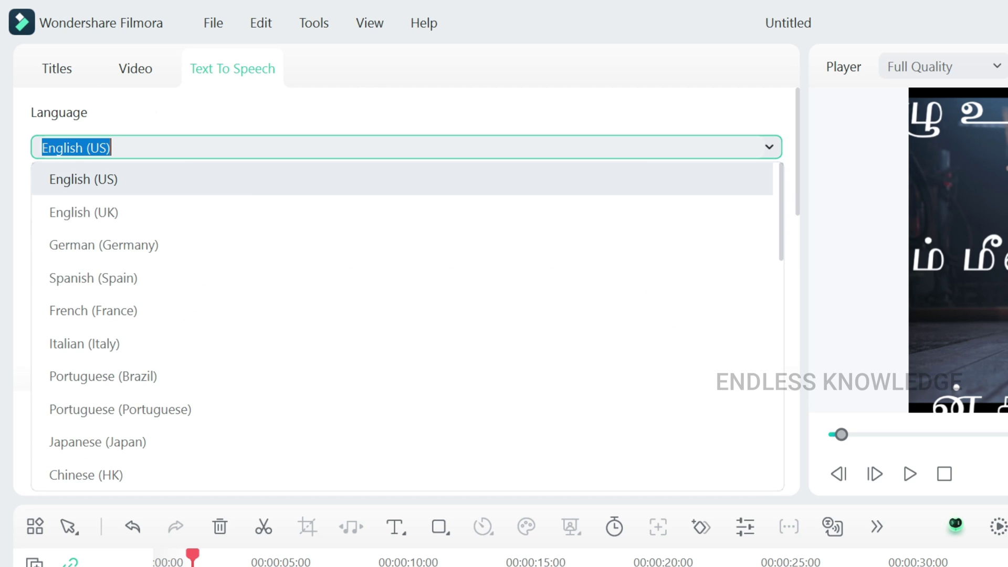
pyautogui.scroll(-10, 226, 244)
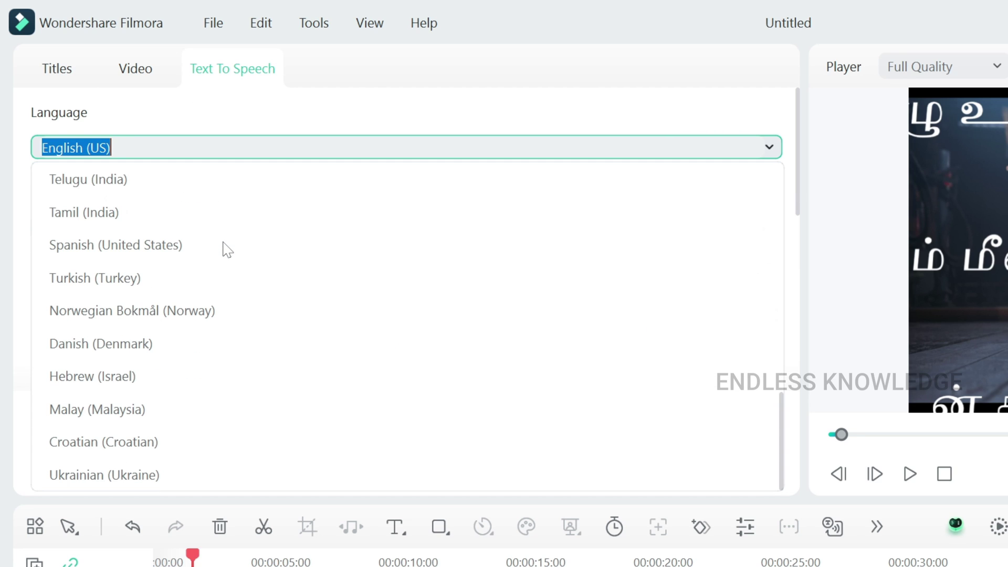
pyautogui.click(134, 213)
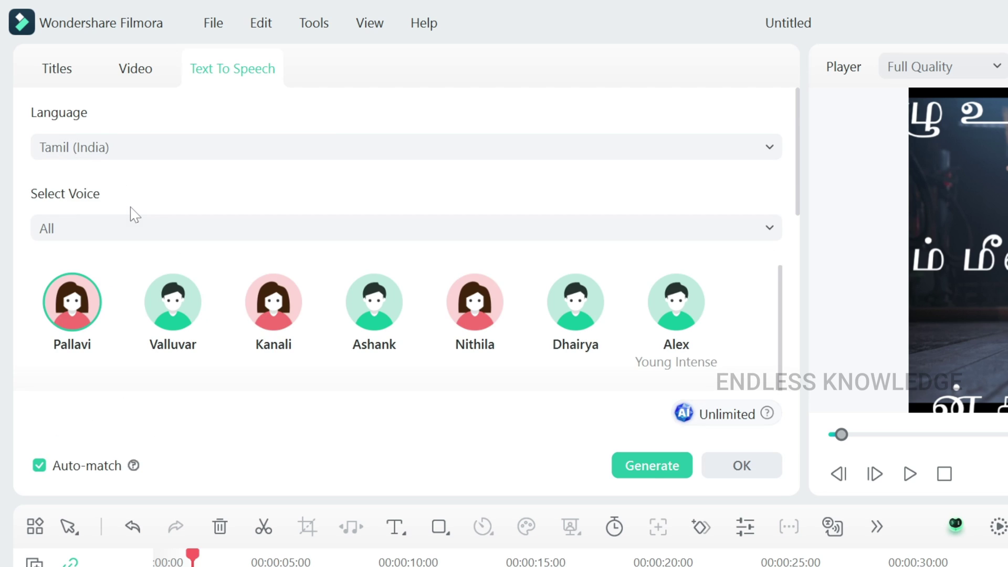
# Filter the voices by Educational, look over its voices and sliders, and restore the filter to All
pyautogui.click(118, 230)
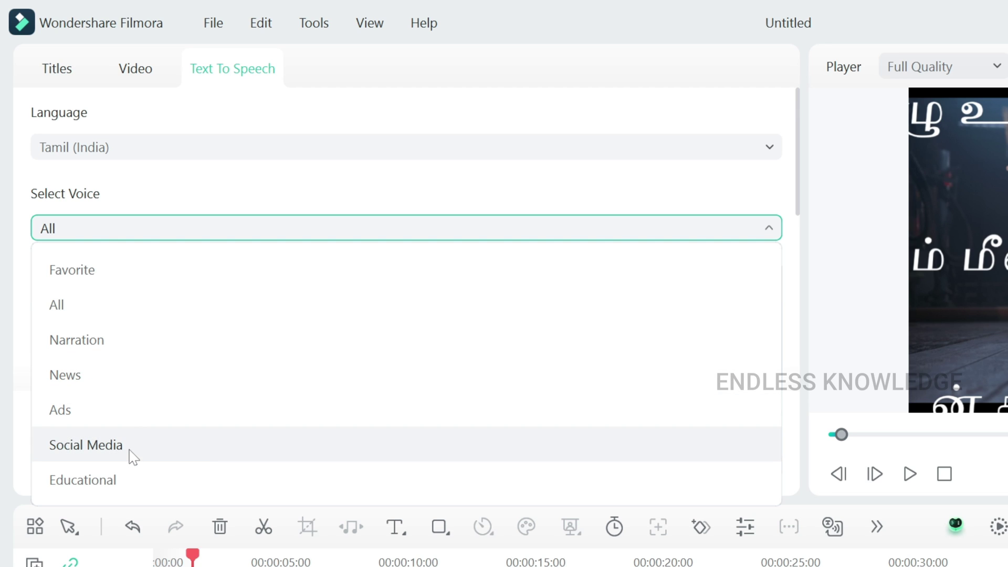
pyautogui.click(134, 491)
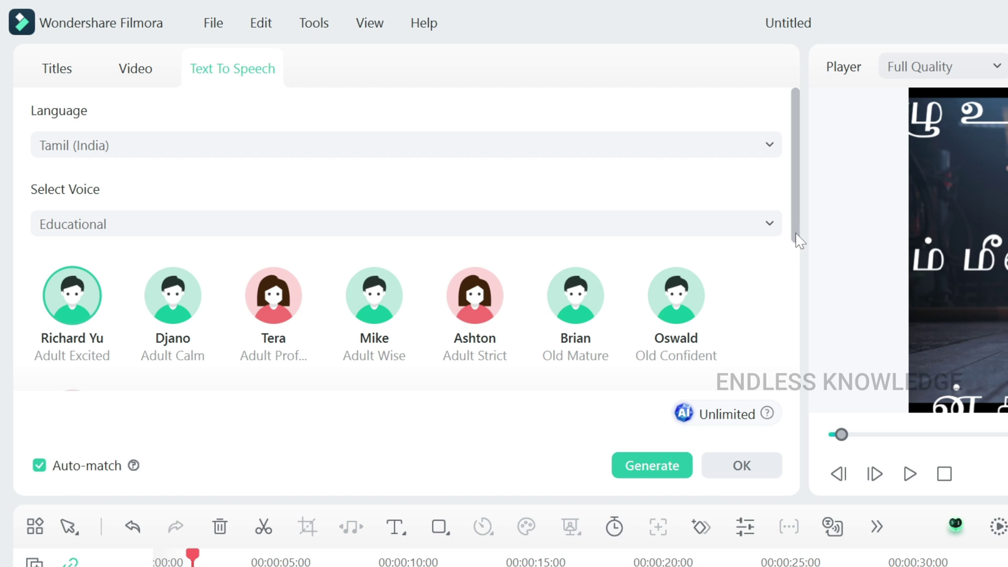
pyautogui.moveTo(796, 231); pyautogui.dragTo(789, 367)
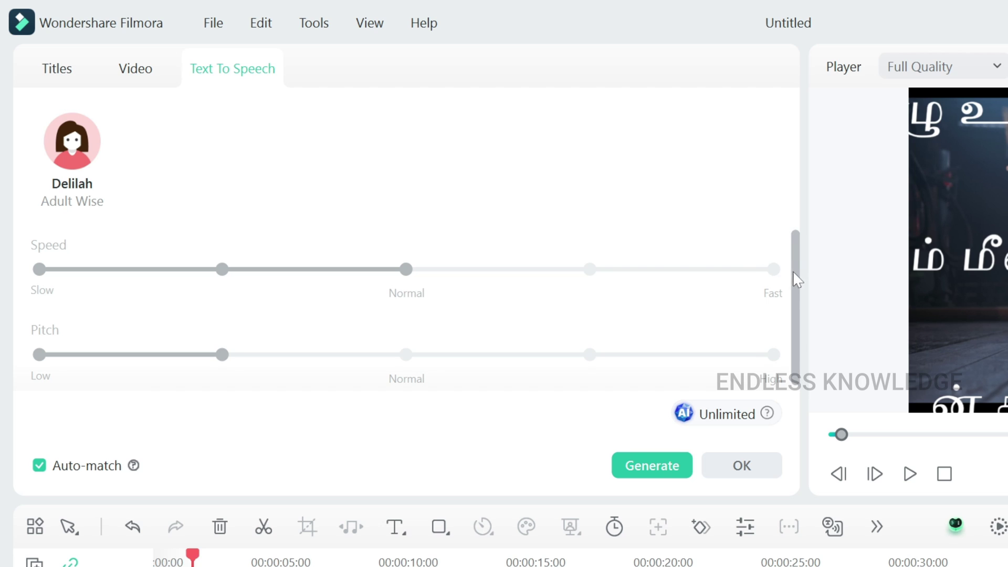
pyautogui.scroll(5, 792, 276)
pyautogui.click(72, 168)
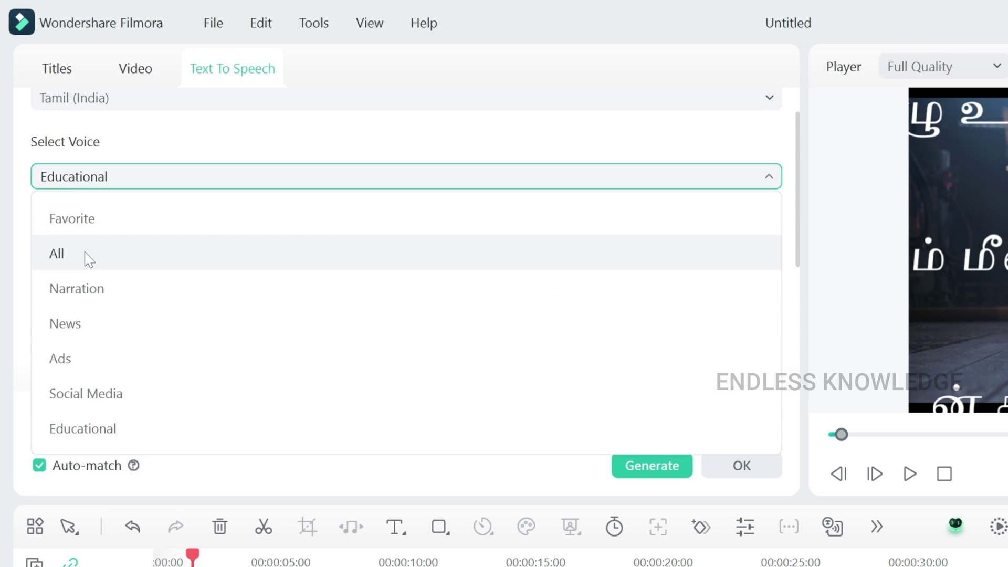
pyautogui.click(86, 258)
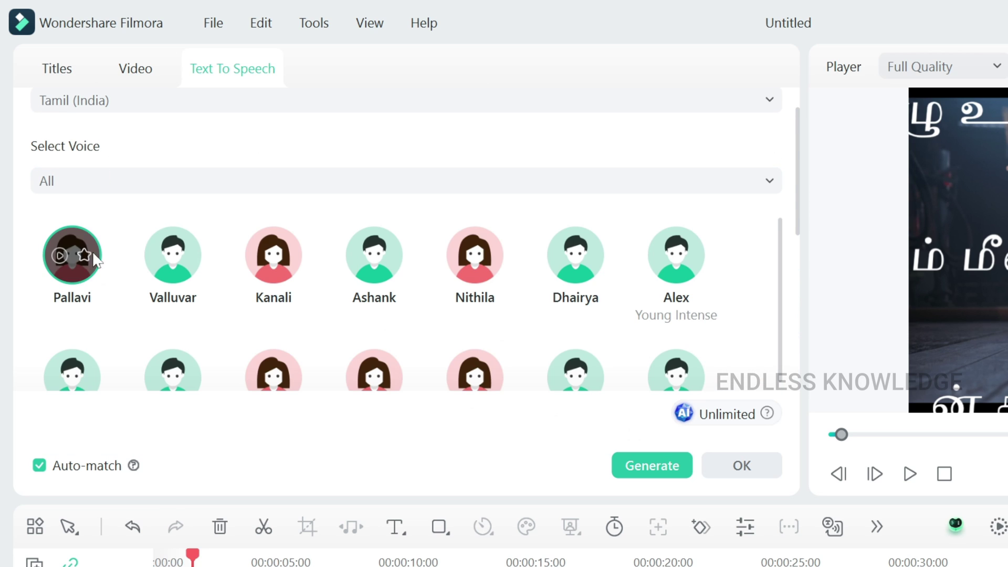
# Preview the Pallavi voice and set the speech pitch to Normal
pyautogui.click(68, 280)
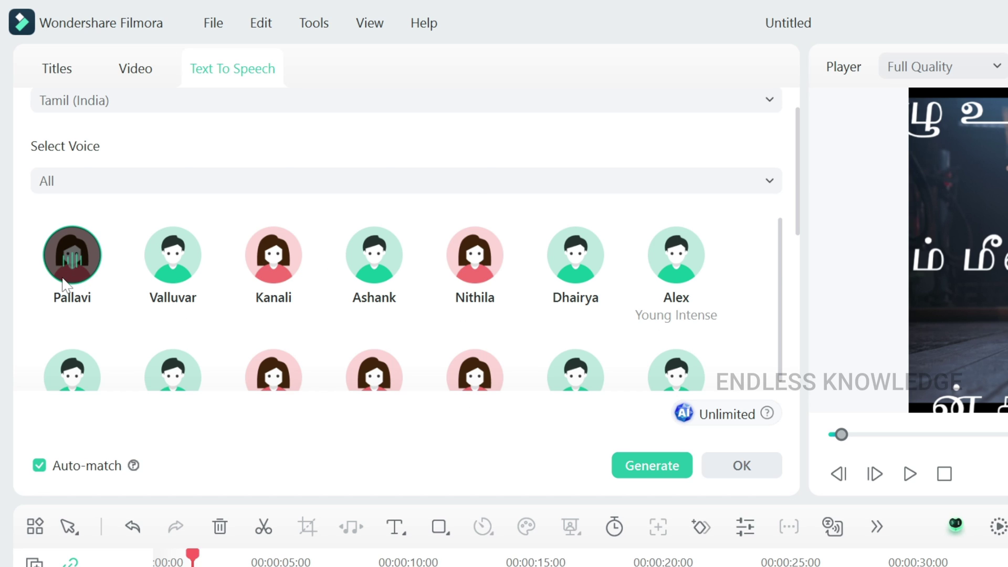
pyautogui.scroll(-5, 393, 255)
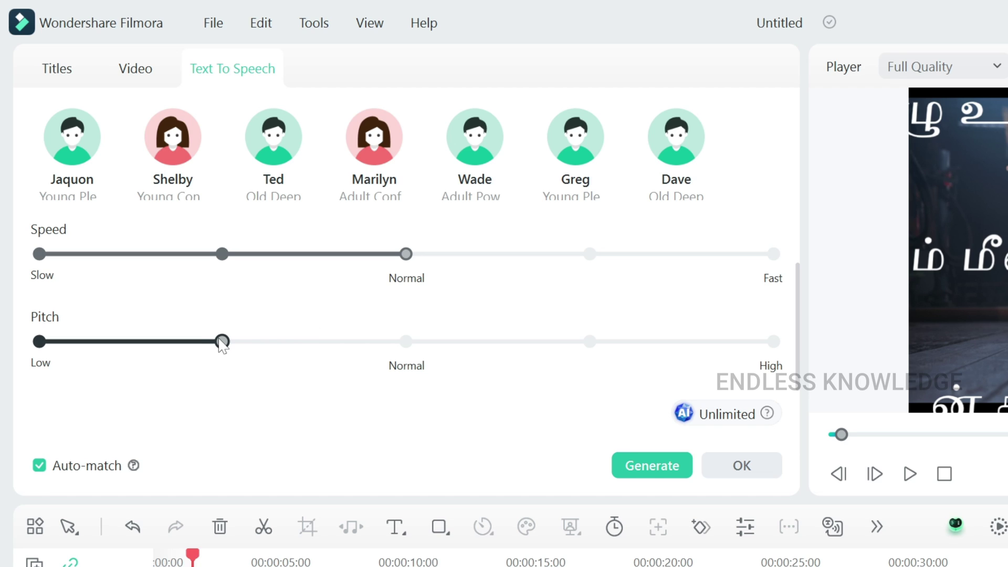
pyautogui.moveTo(222, 342); pyautogui.dragTo(398, 350)
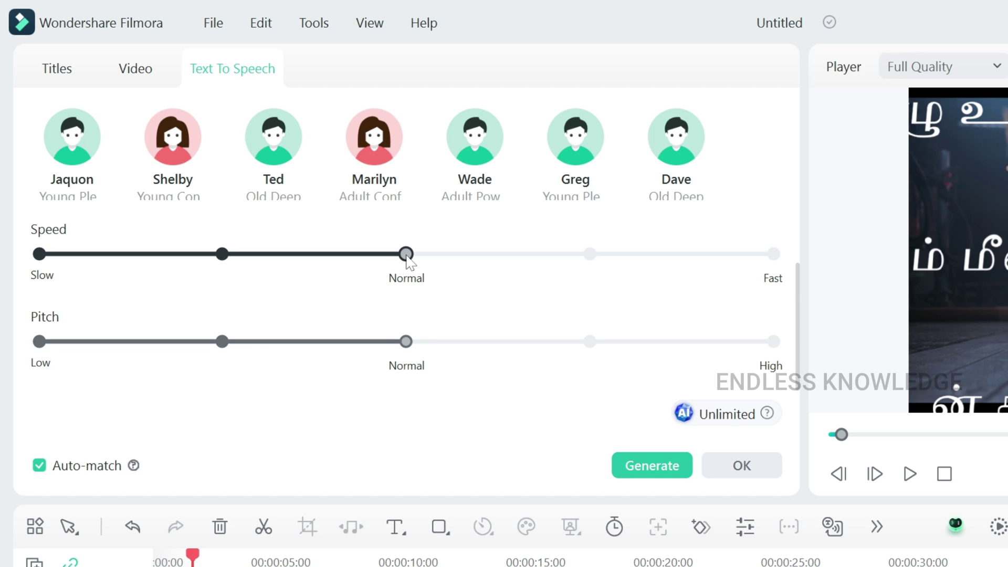
pyautogui.moveTo(408, 261); pyautogui.dragTo(376, 257)
# Try the Scott and Wade voices and select Dave (Old Deep) as the speech voice
pyautogui.moveTo(796, 270); pyautogui.dragTo(790, 192)
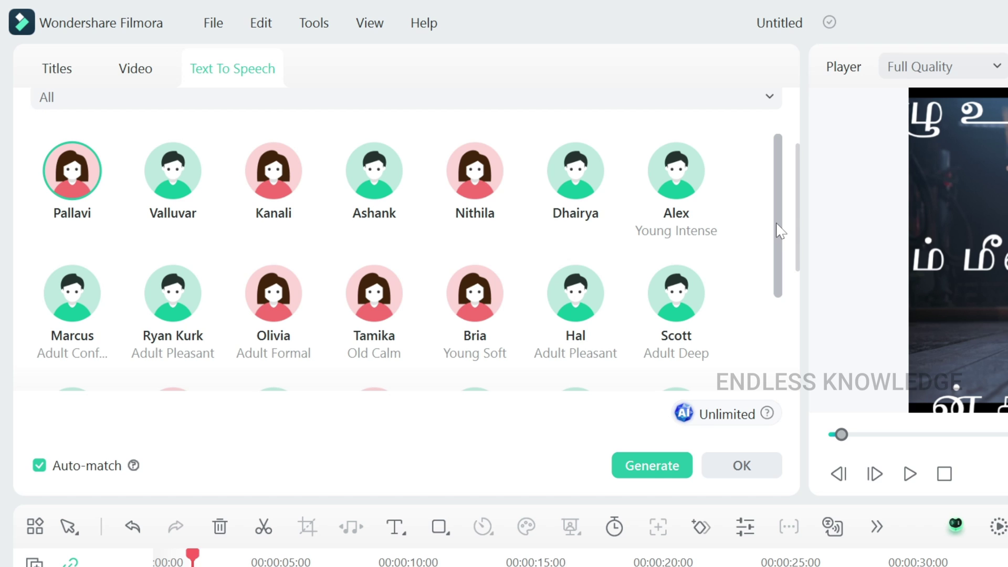
pyautogui.moveTo(780, 231); pyautogui.dragTo(783, 263)
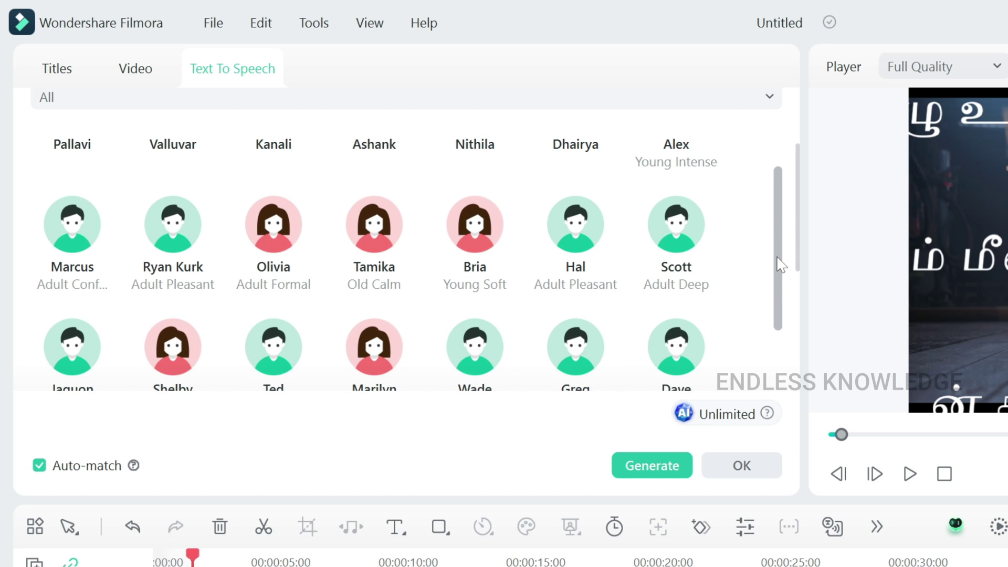
pyautogui.moveTo(675, 236)
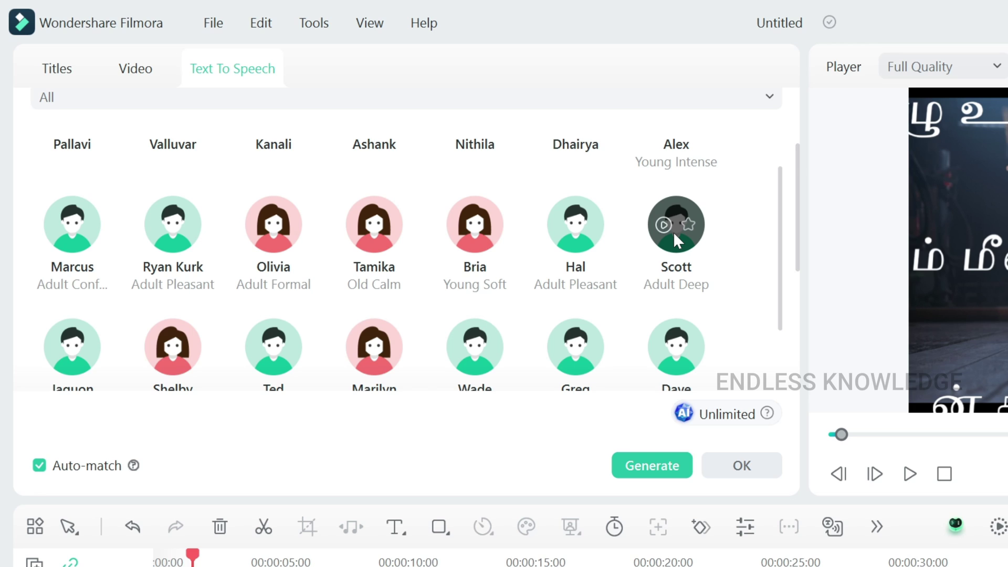
pyautogui.click(674, 236)
pyautogui.click(465, 345)
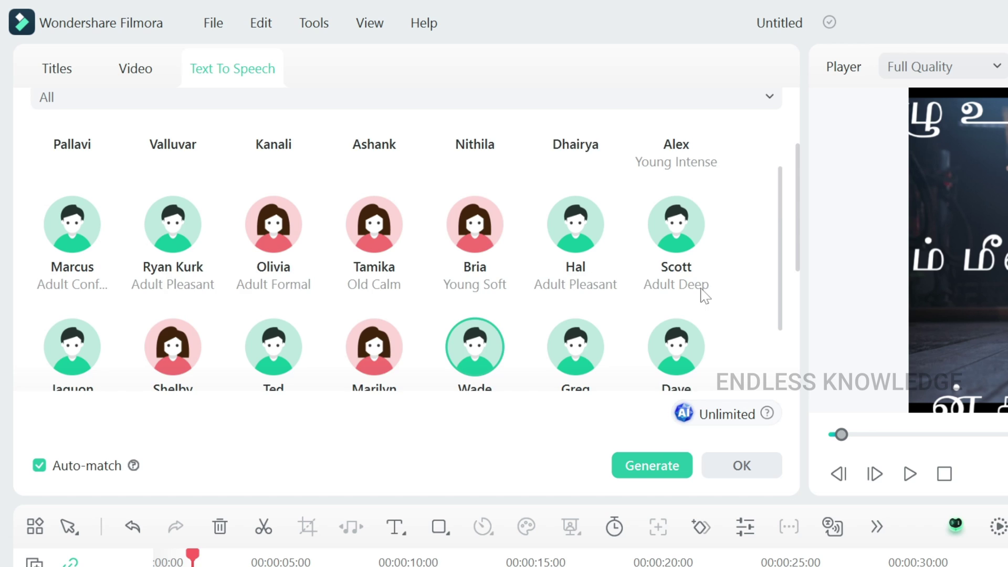
pyautogui.scroll(-2, 703, 295)
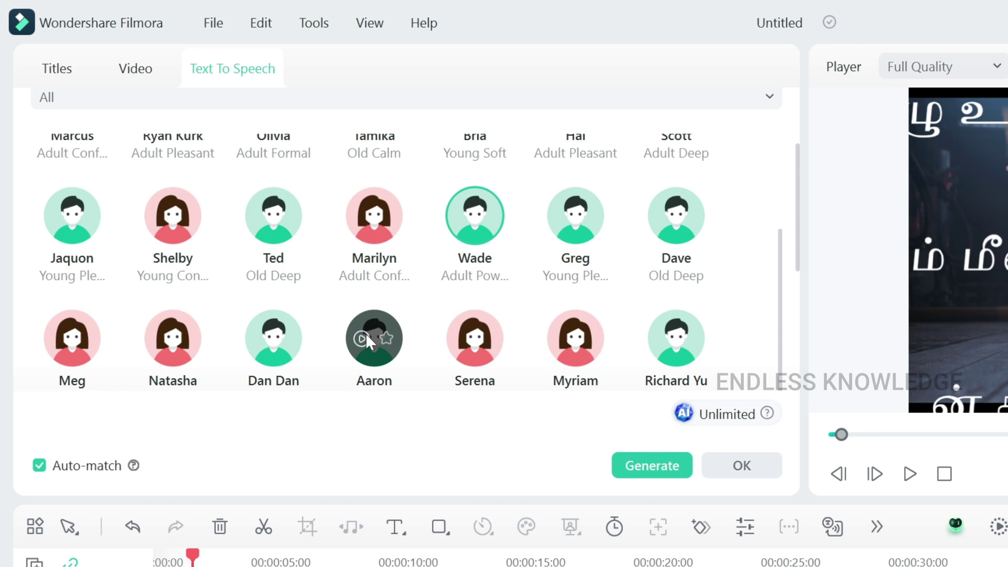
pyautogui.click(673, 231)
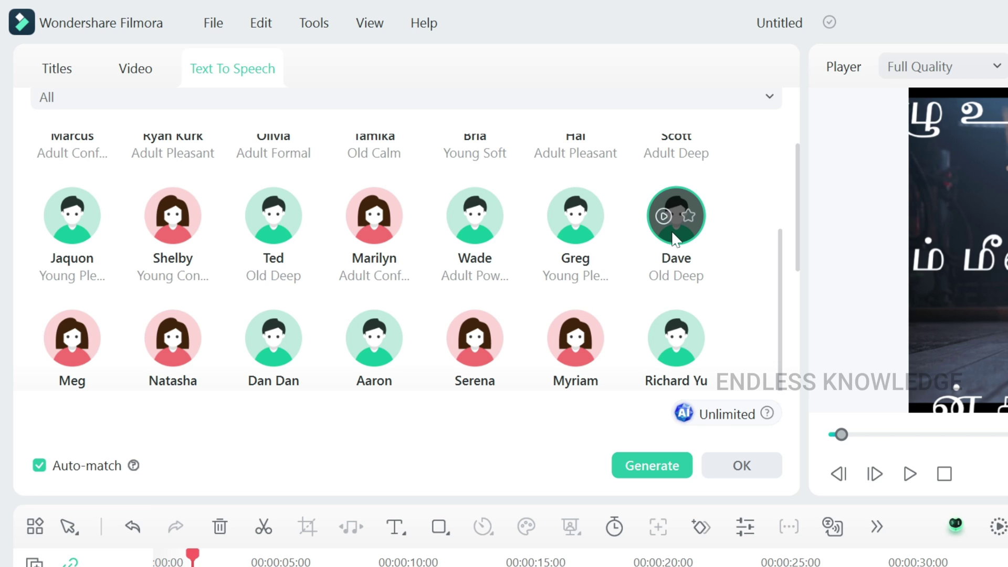
# Generate the speech audio from the title text with Auto-match enabled and dismiss the voice-text services list
pyautogui.moveTo(798, 226)
pyautogui.mouseDown()
pyautogui.moveTo(791, 364)
pyautogui.moveTo(787, 215)
pyautogui.mouseUp()
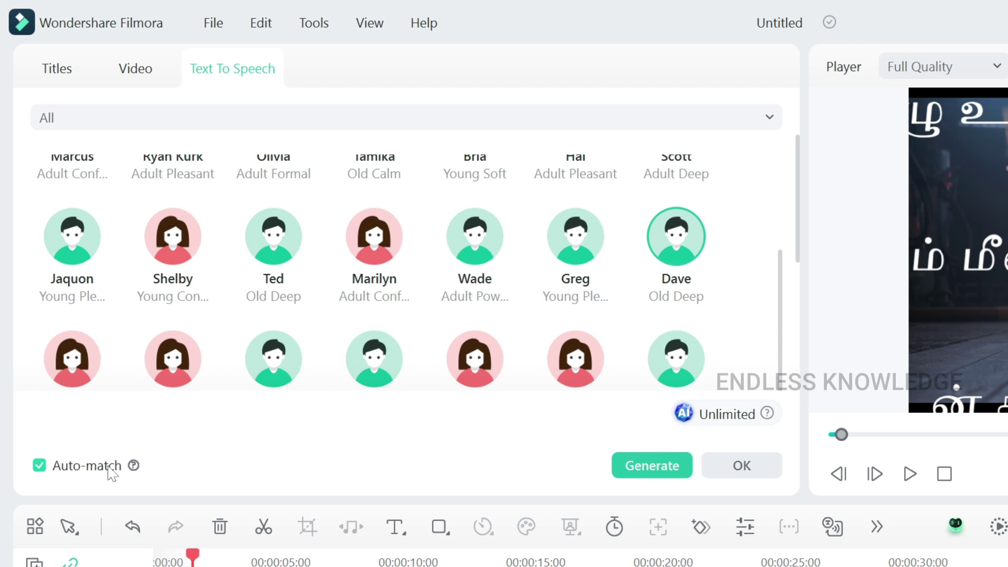
pyautogui.click(649, 459)
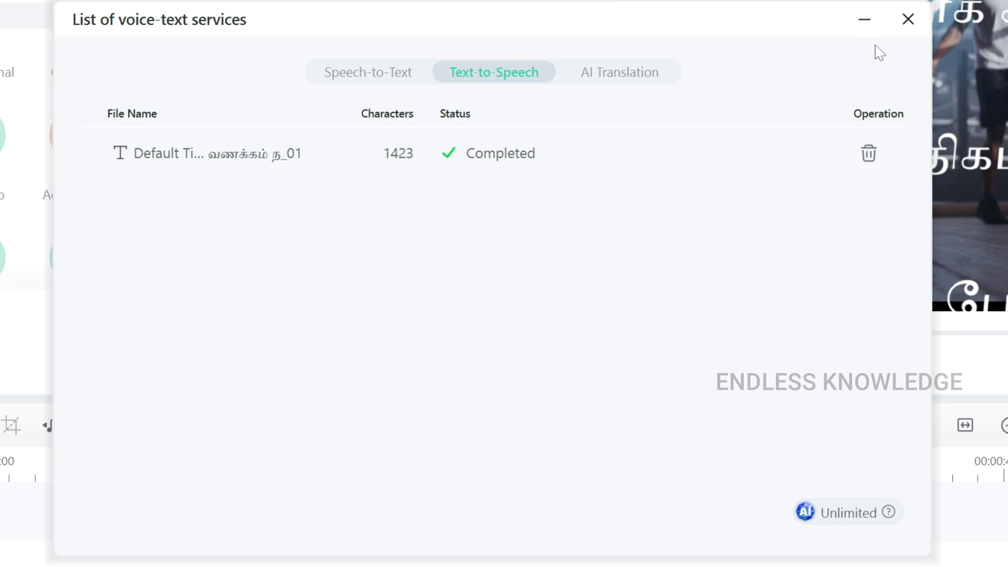
pyautogui.click(864, 20)
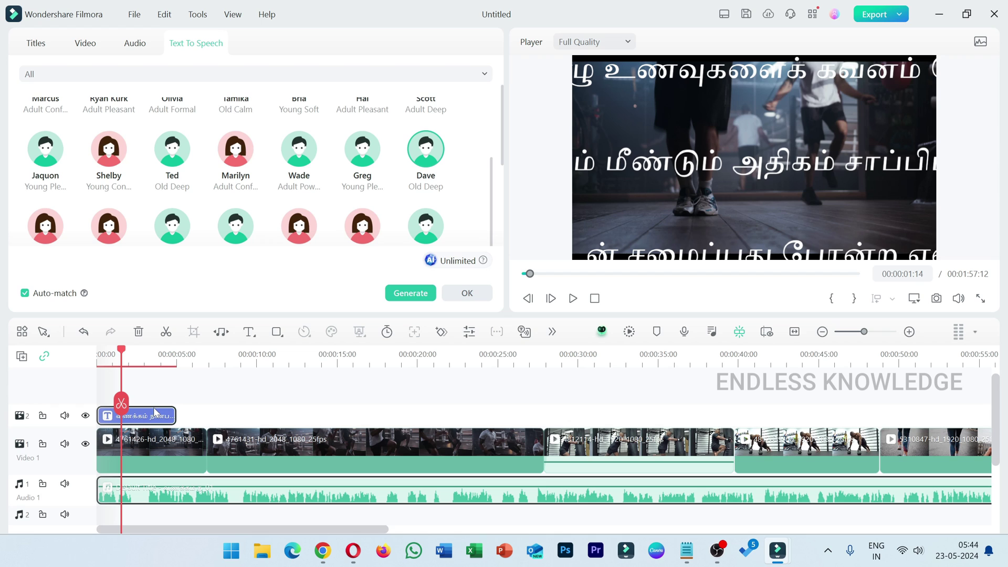
# Place a copy of the Tamil title clip on video track 2 at 00:00:08:14
pyautogui.click(213, 348)
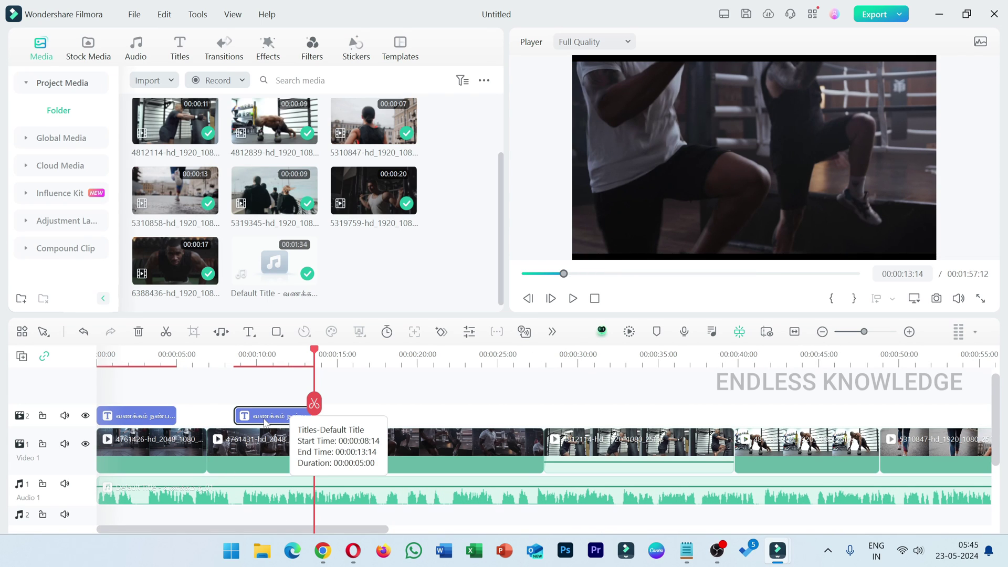
# Open the text settings of the second title clip on video track 2 and clear all its text
pyautogui.doubleClick(267, 419)
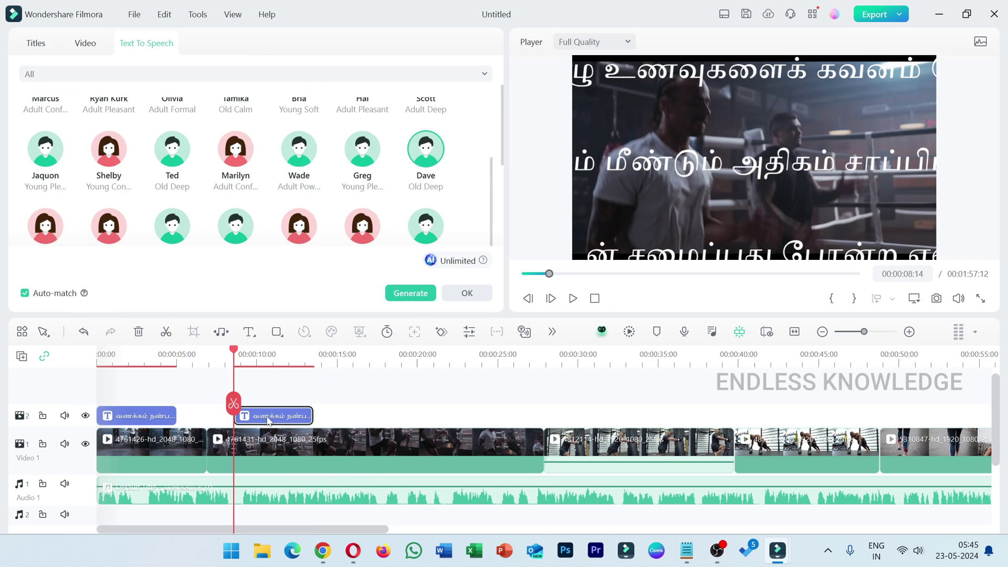
pyautogui.click(44, 47)
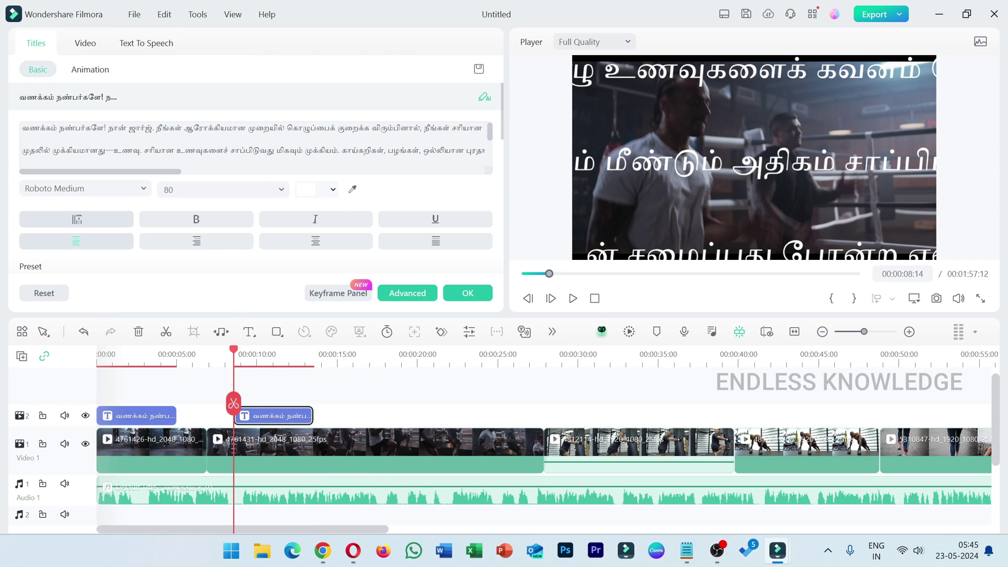
pyautogui.click(23, 160)
pyautogui.hotkey('ctrl', 'a')
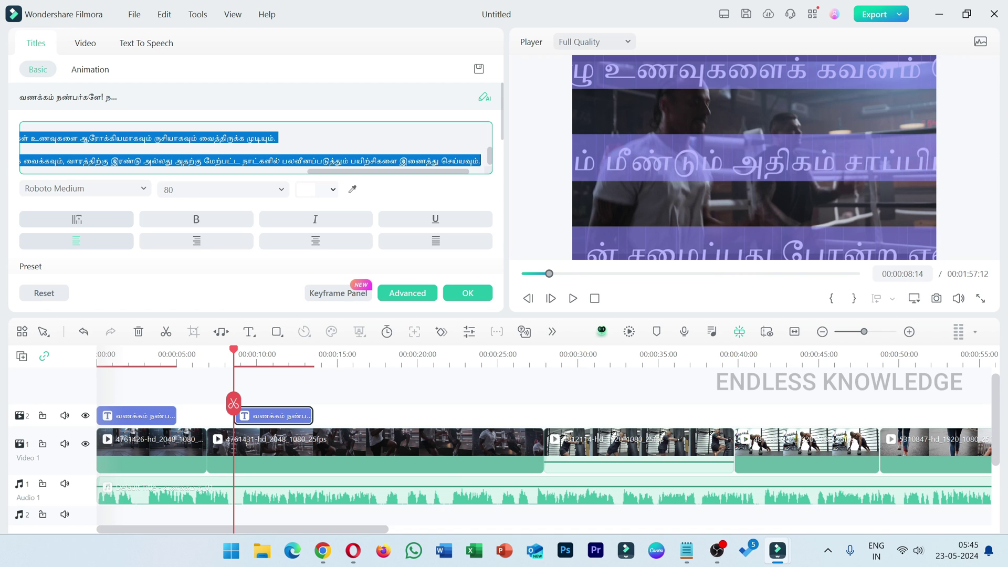
pyautogui.press('BackSpace')
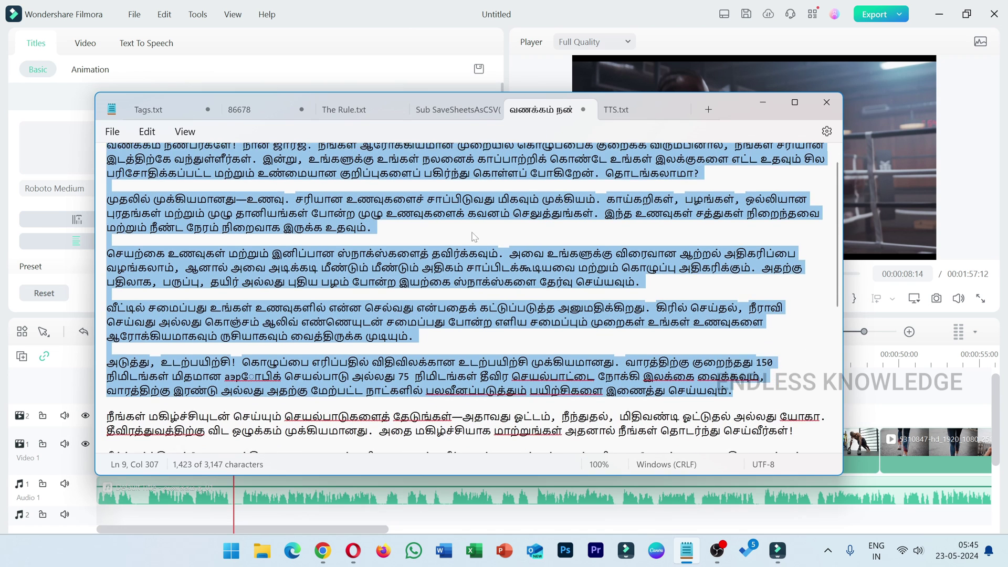
# Switch to Notepad, copy the script from "நீங்கள் மகிழ்ச்சியுடன்" through "உருவாக்குவதற்கானது.", and paste it into the emptied title in Filmora
pyautogui.click(686, 550)
pyautogui.scroll(-5, 472, 294)
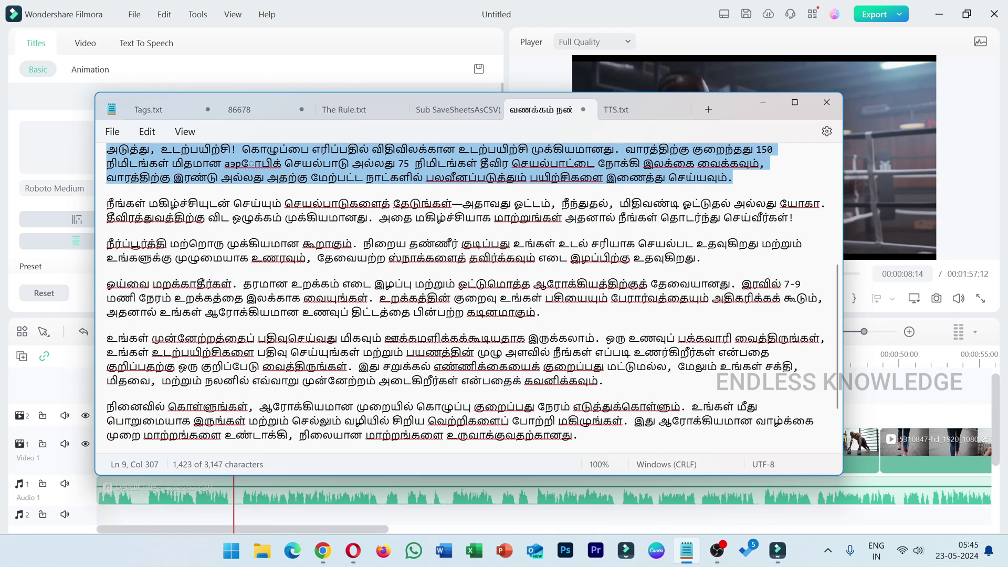
pyautogui.doubleClick(107, 204)
pyautogui.tripleClick(107, 204)
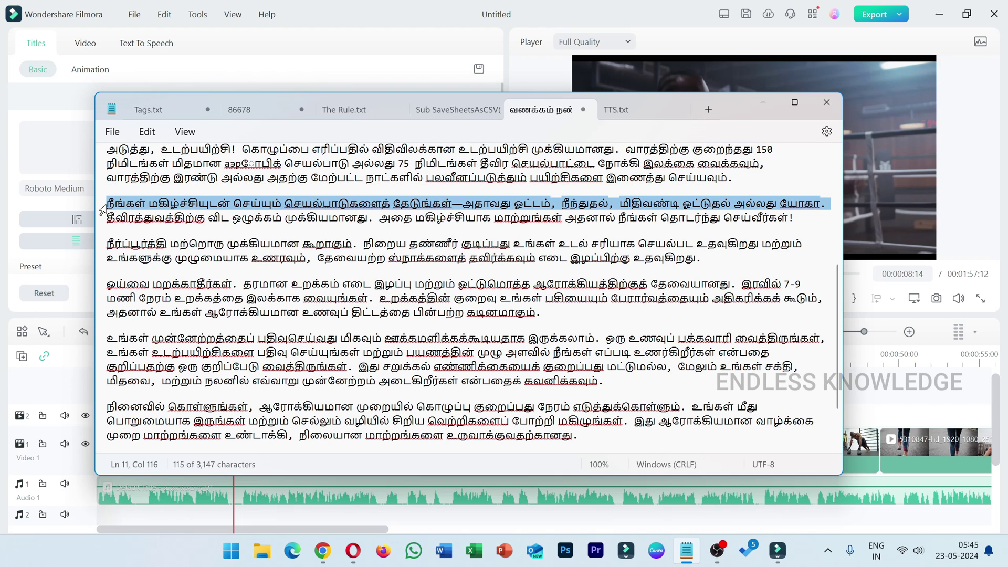
pyautogui.click(108, 203)
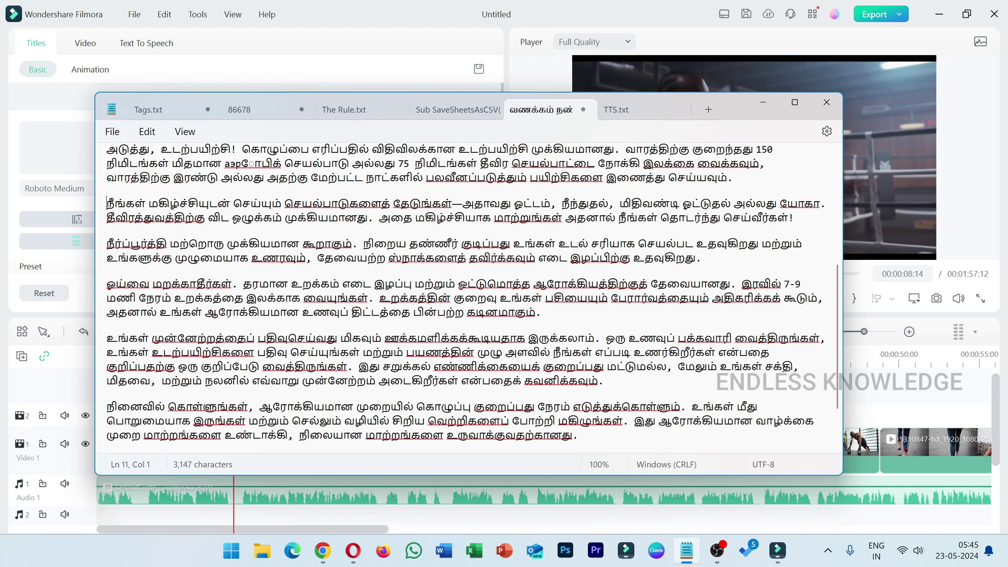
pyautogui.moveTo(107, 203); pyautogui.dragTo(573, 448)
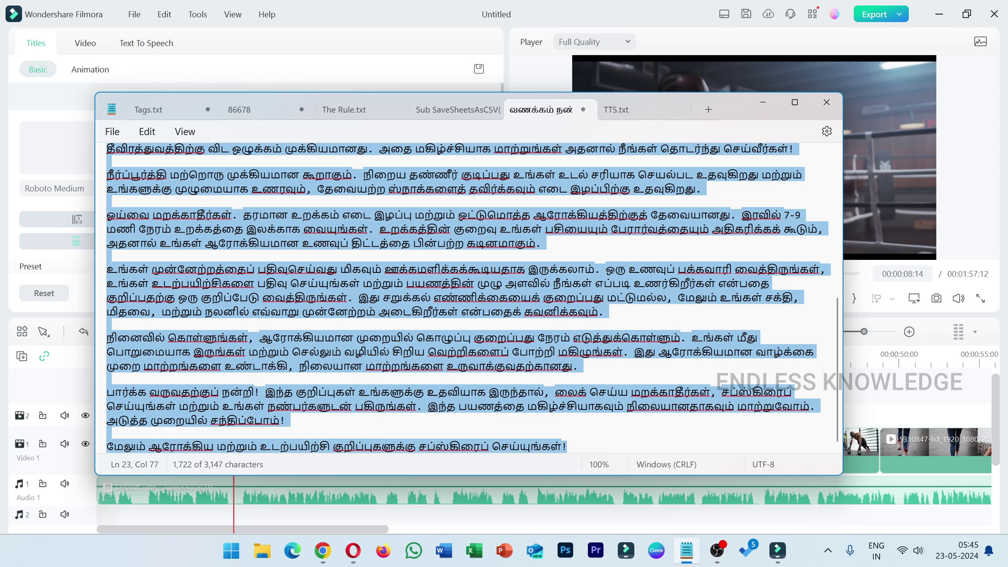
pyautogui.scroll(2, 118, 225)
pyautogui.click(114, 216)
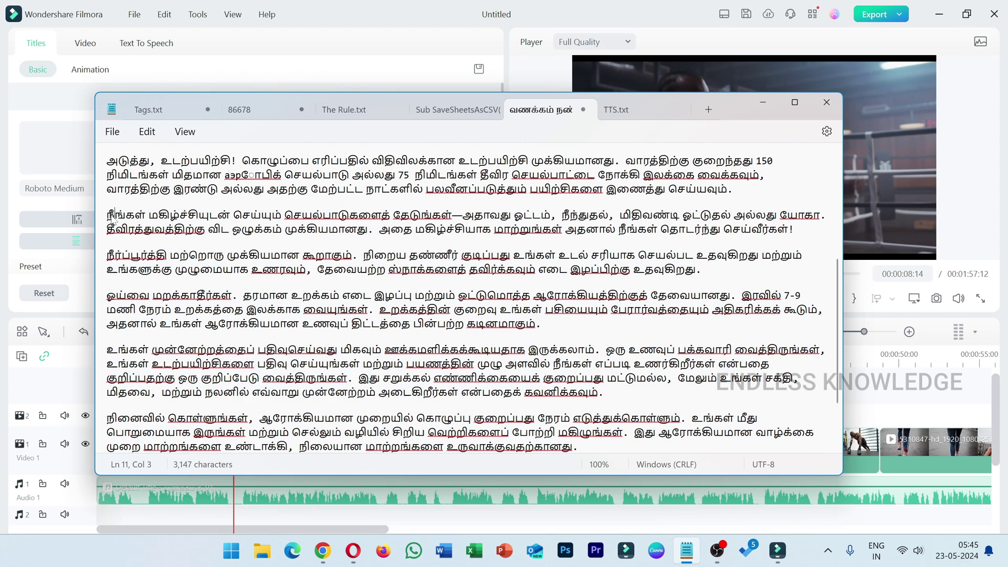
pyautogui.moveTo(114, 217); pyautogui.dragTo(579, 369)
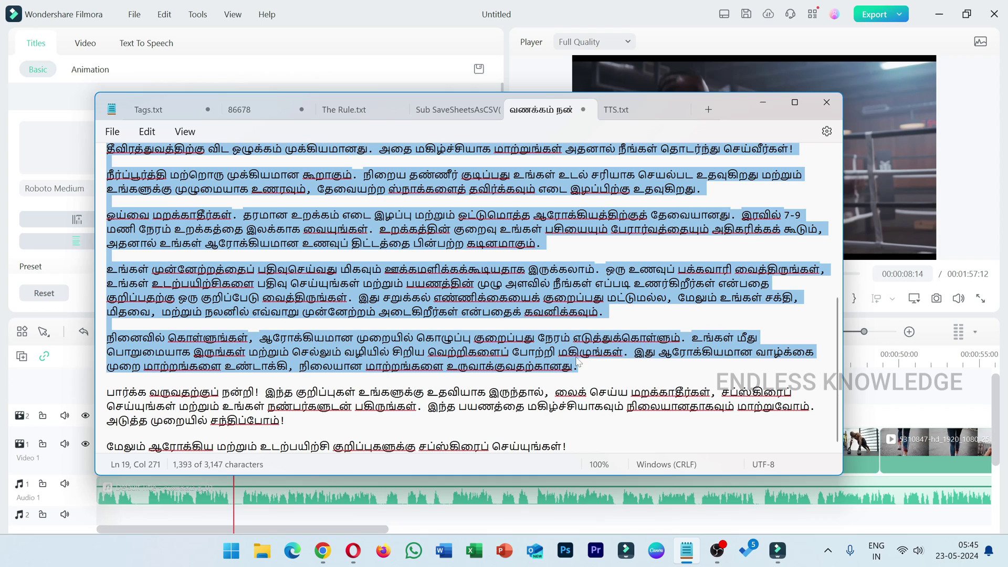
pyautogui.click(761, 103)
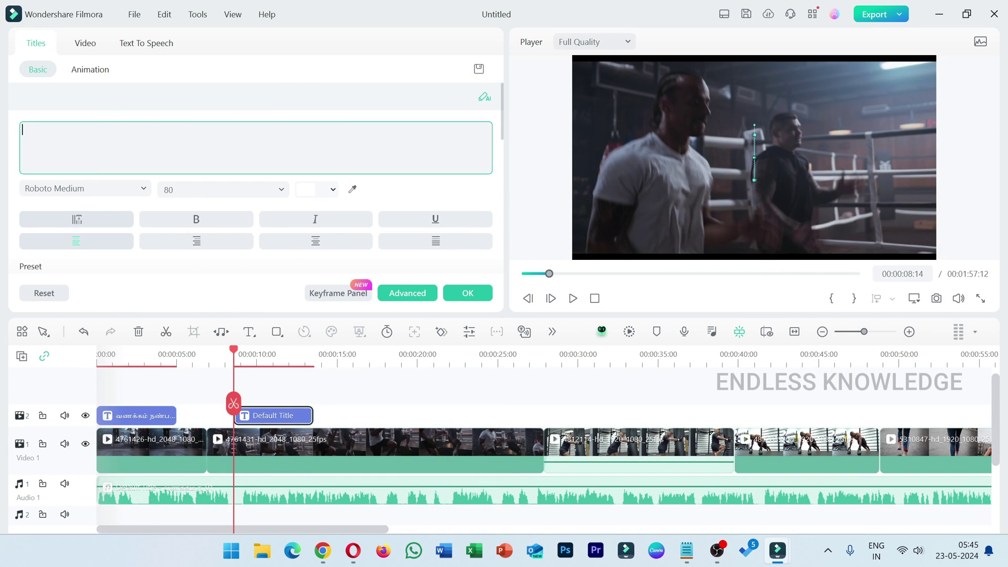
pyautogui.hotkey('ctrl', 'v')
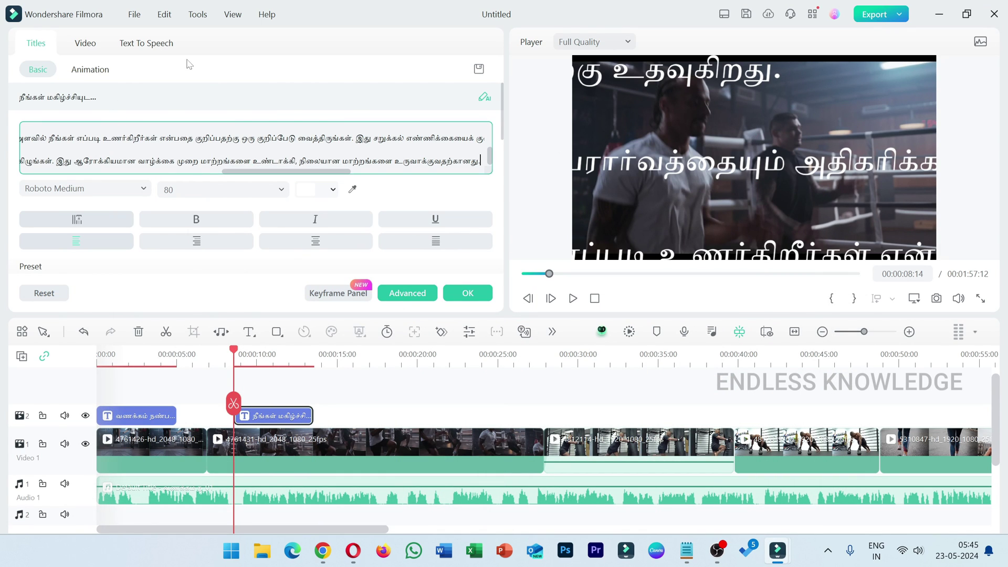
# Generate speech audio from the second title with the Dave voice, Normal speed and pitch, and Auto-match, then minimize the services list
pyautogui.click(147, 44)
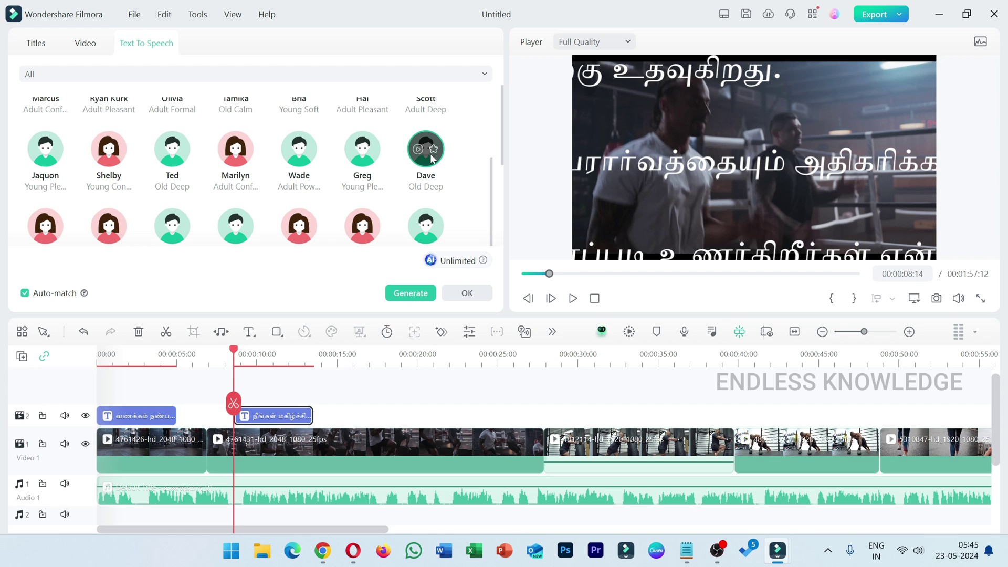
pyautogui.scroll(3, 498, 108)
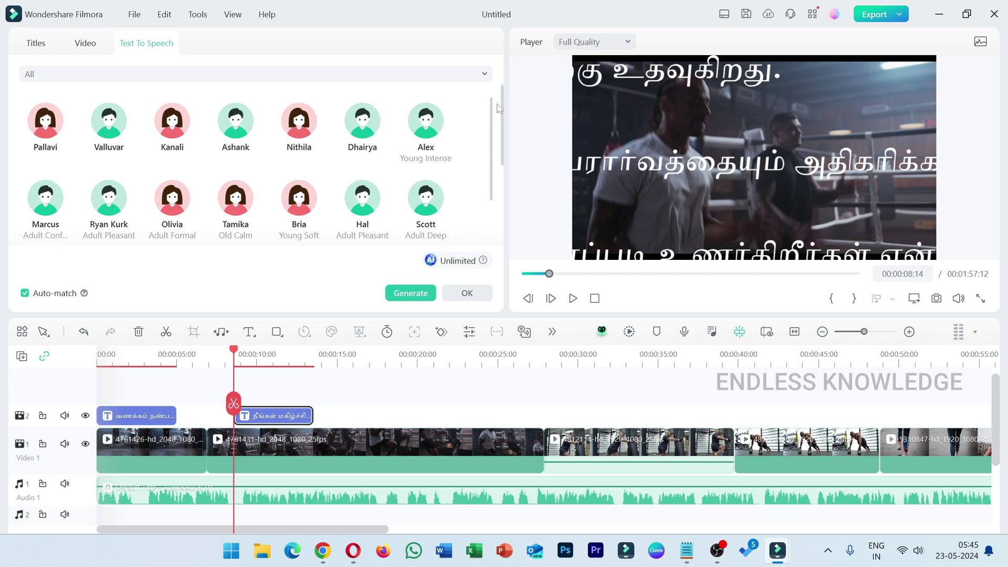
pyautogui.scroll(2, 499, 108)
pyautogui.scroll(-6, 498, 108)
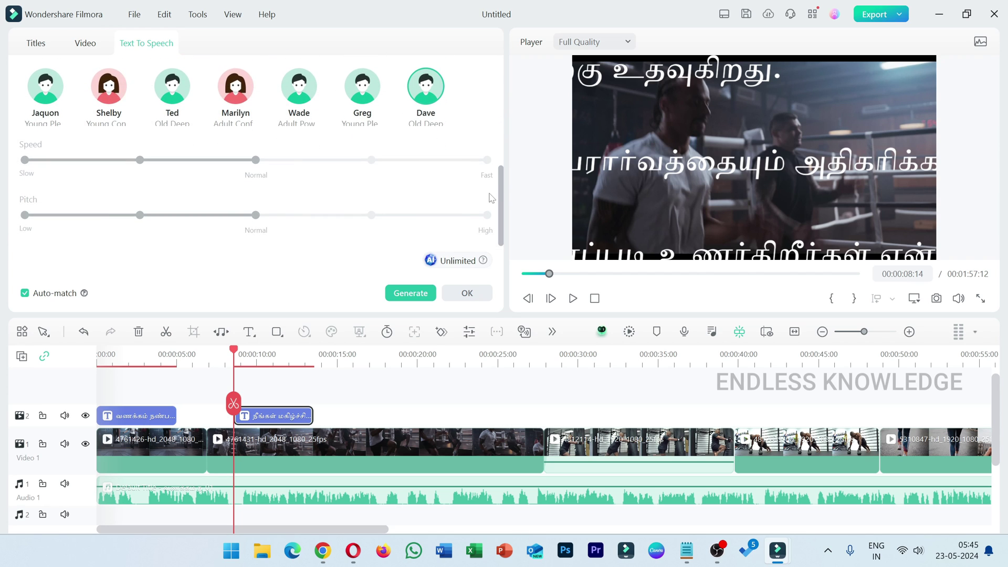
pyautogui.click(422, 294)
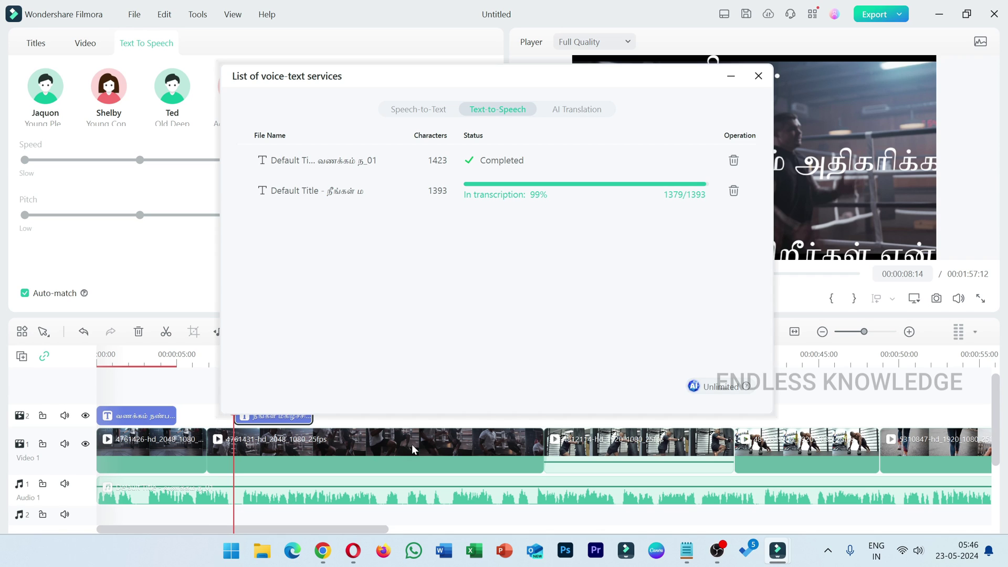
pyautogui.click(731, 76)
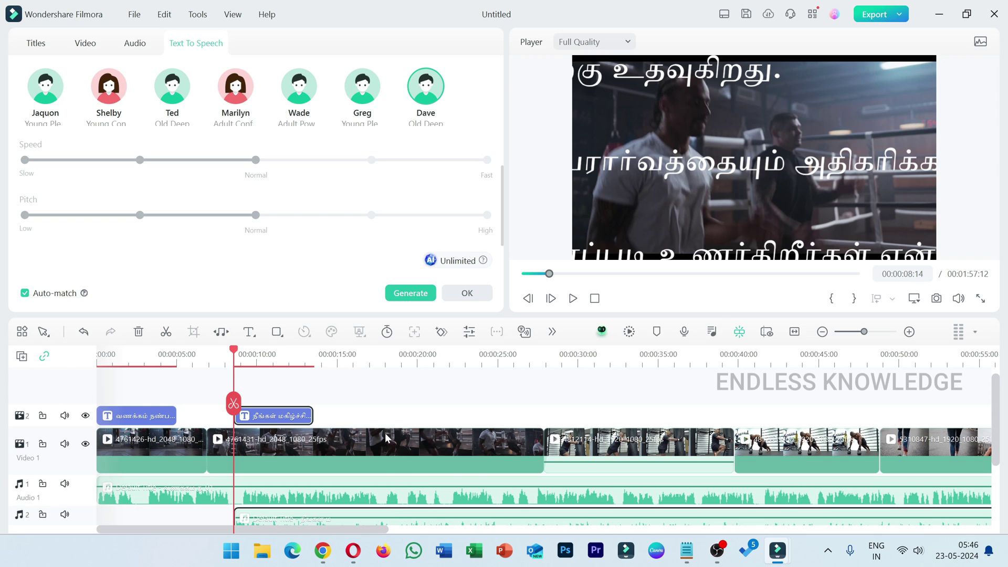
# Move the second speech clip alone from Audio 2 to Audio 1, directly after the first speech clip
pyautogui.scroll(-1, 388, 486)
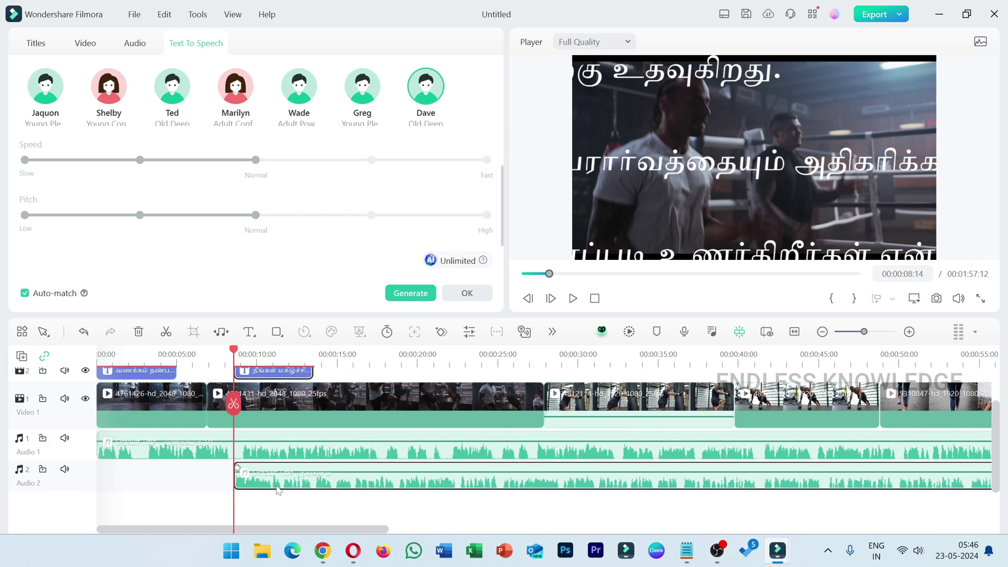
pyautogui.scroll(-3, 348, 385)
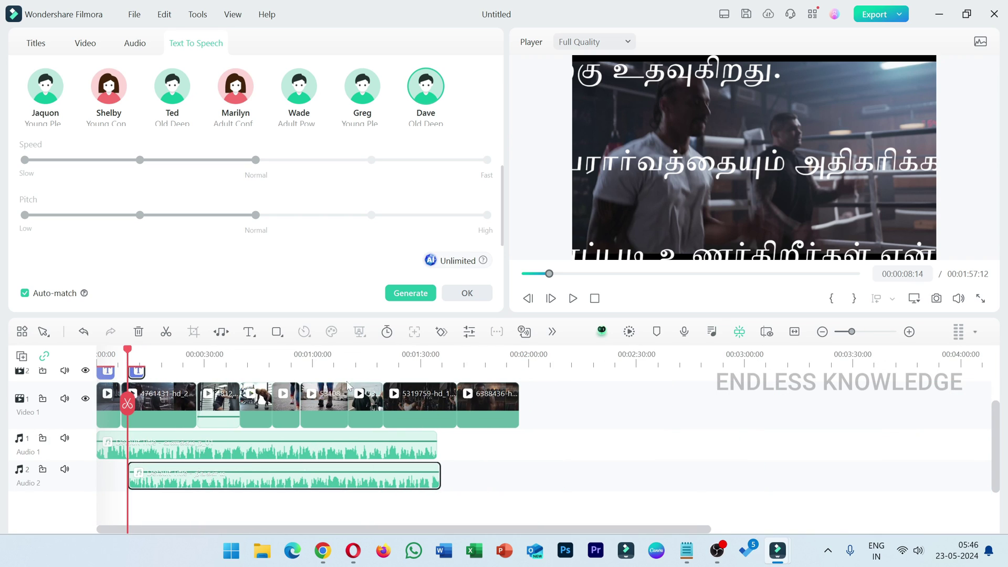
pyautogui.moveTo(194, 483); pyautogui.dragTo(509, 447)
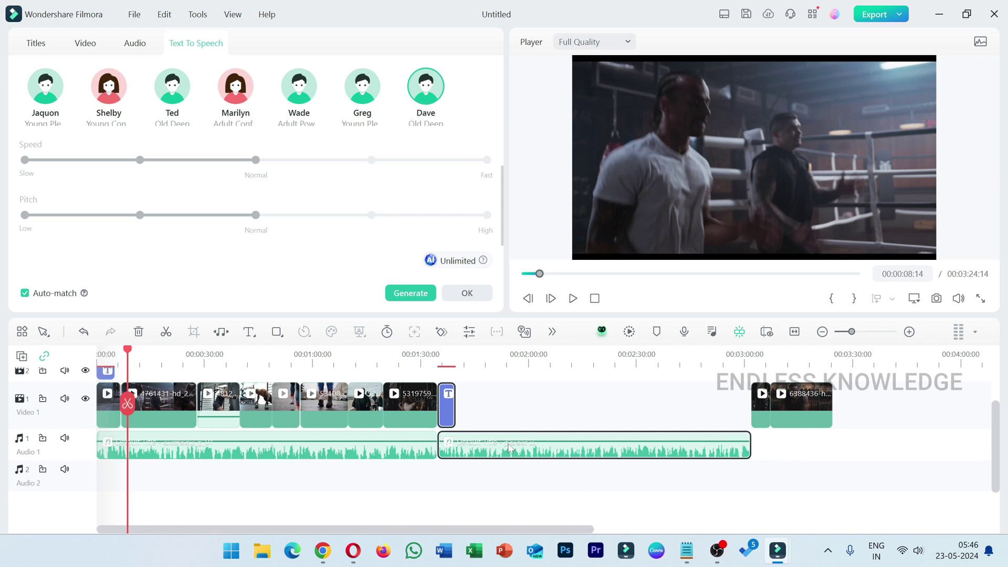
pyautogui.hotkey('ctrl', 'z')
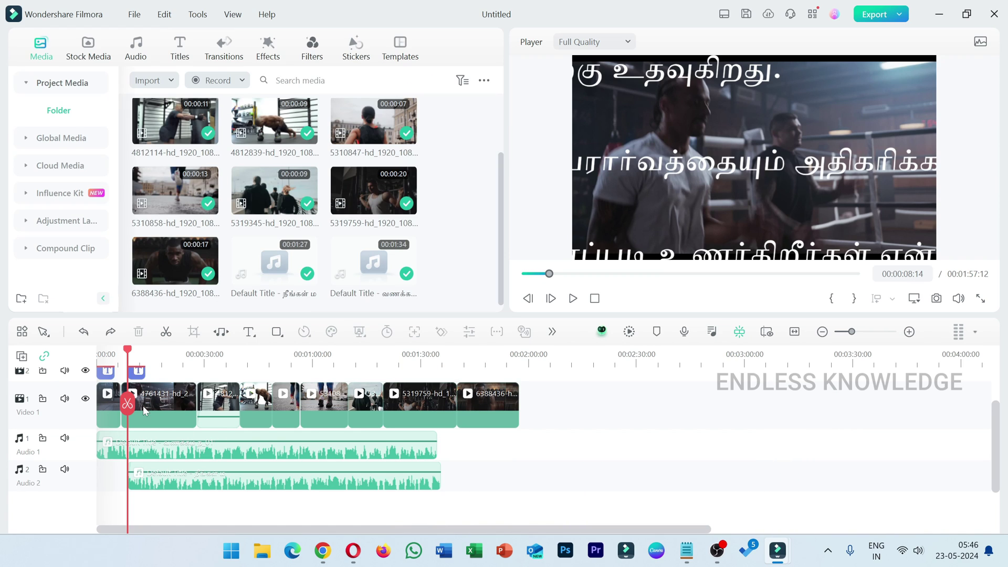
pyautogui.moveTo(189, 493); pyautogui.dragTo(501, 447)
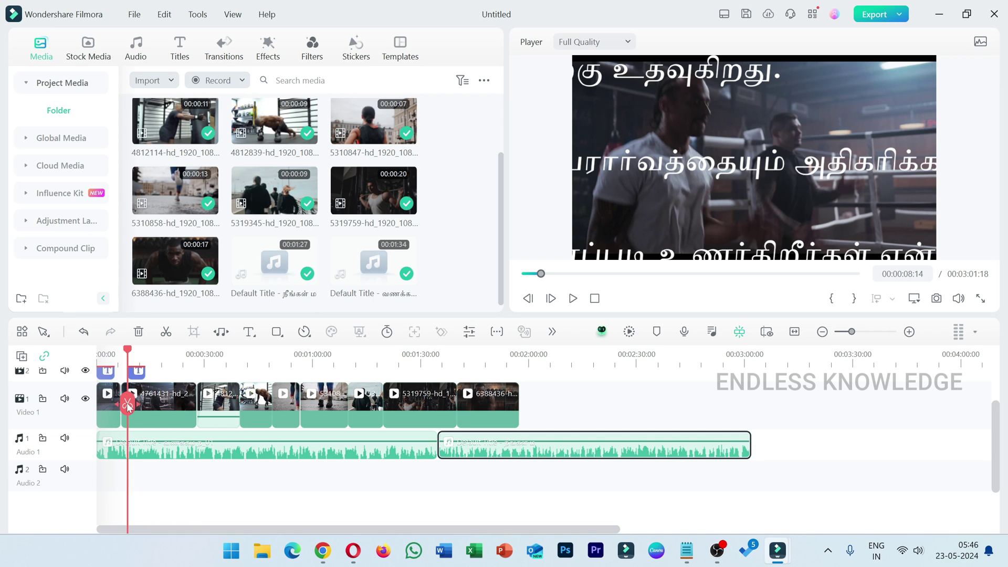
# Play the opening seconds of the timeline to preview the voice-over together with the title
pyautogui.click(110, 356)
pyautogui.scroll(3, 320, 364)
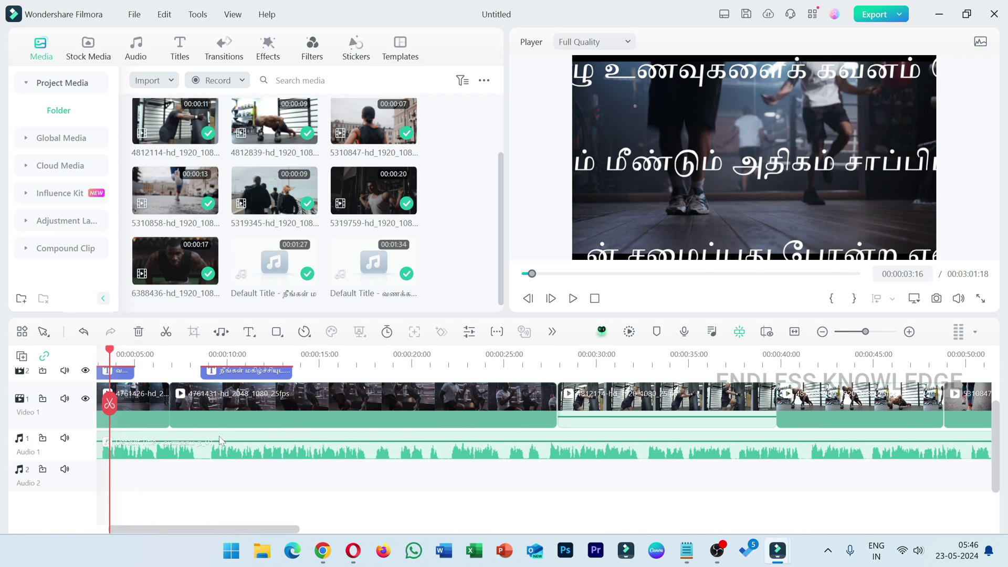
pyautogui.scroll(2, 109, 358)
pyautogui.click(109, 356)
pyautogui.press('space')
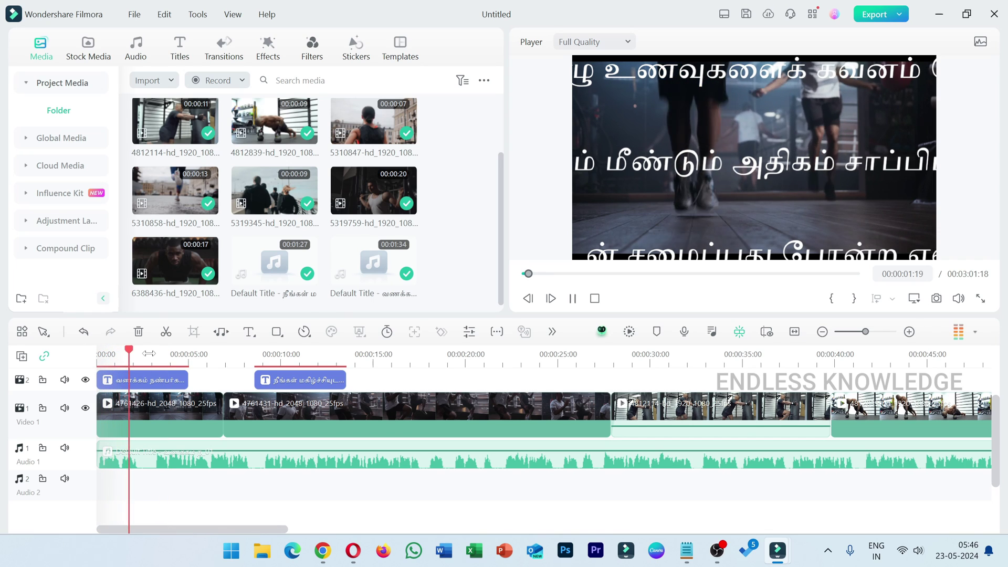
# Delete both Tamil title clips from video track 2, then undo both deletions
pyautogui.scroll(1, 173, 403)
pyautogui.click(173, 403)
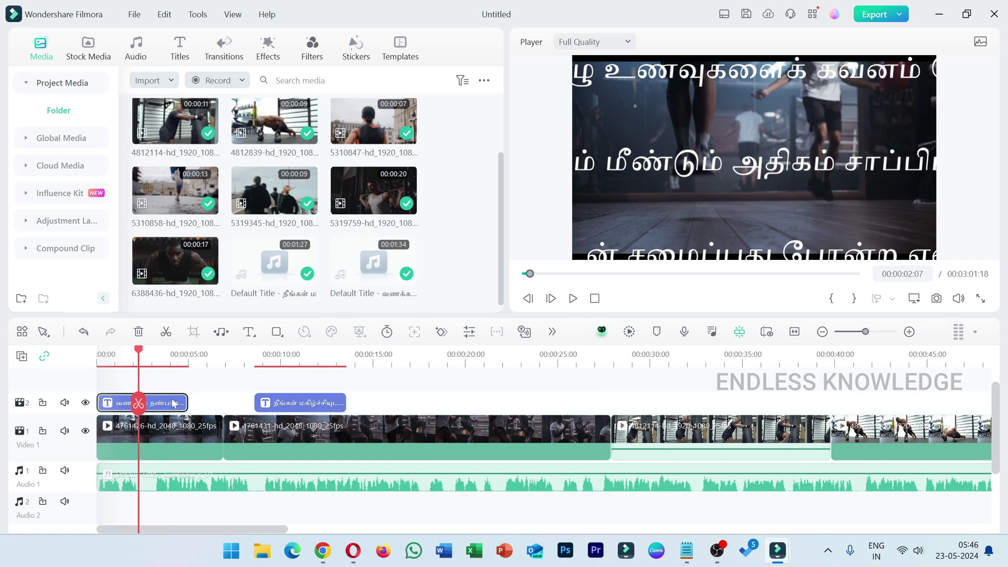
pyautogui.click(286, 404)
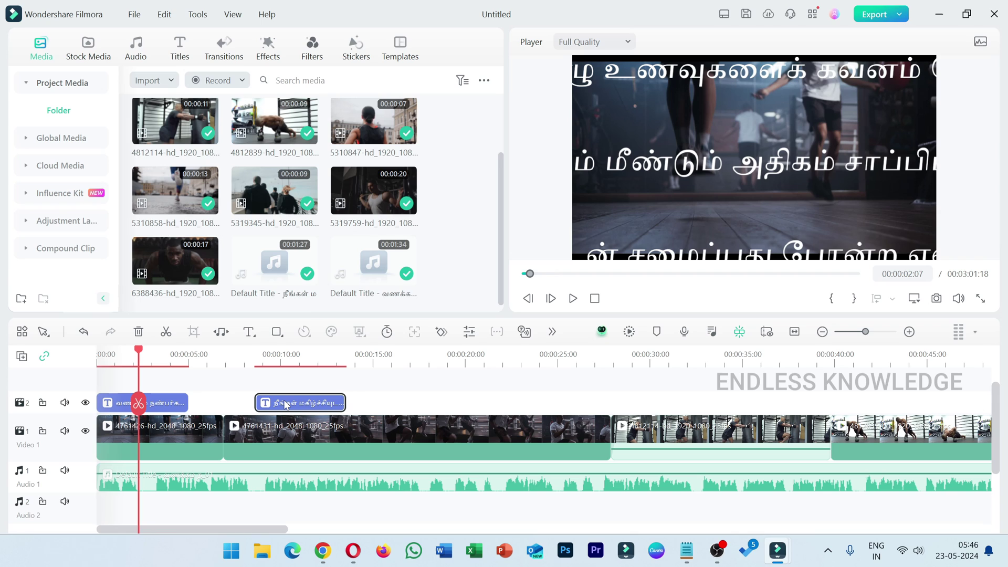
pyautogui.press('Delete')
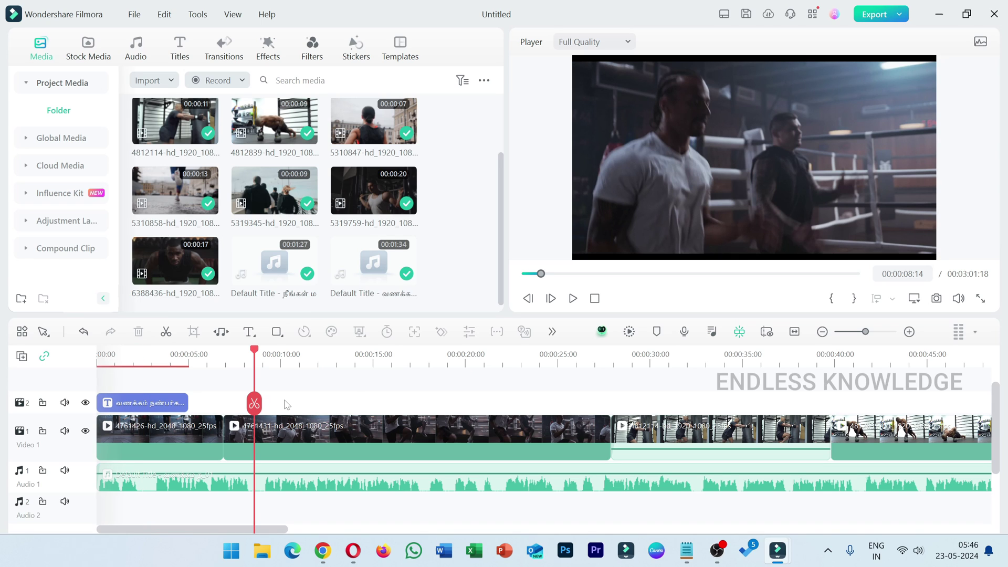
pyautogui.scroll(-5, 577, 360)
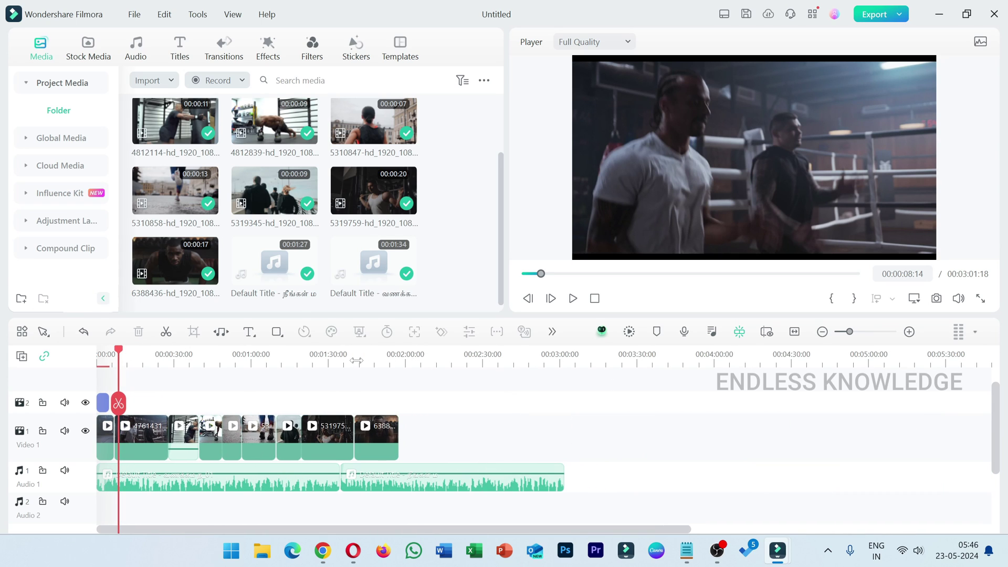
pyautogui.scroll(5, 357, 361)
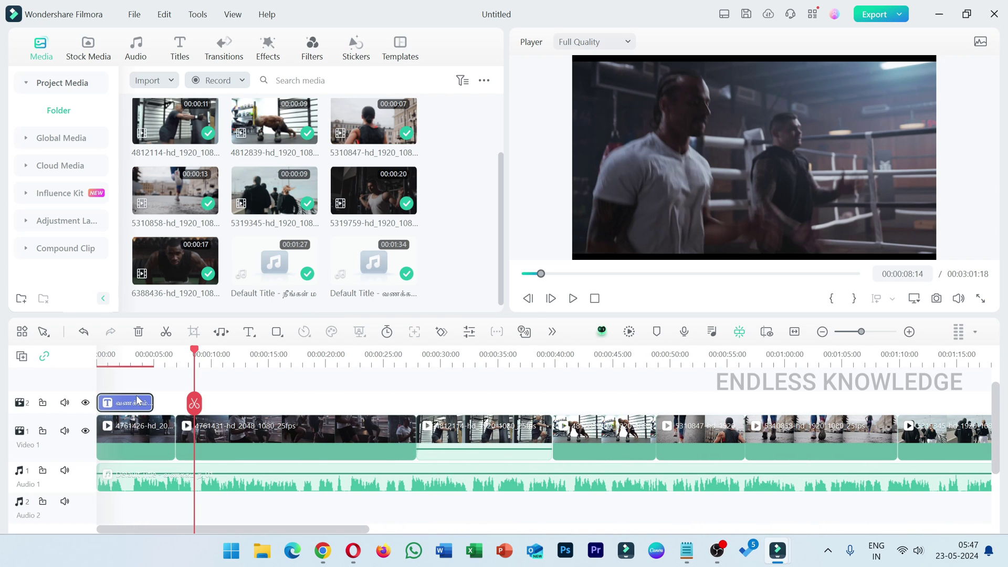
pyautogui.press('Delete')
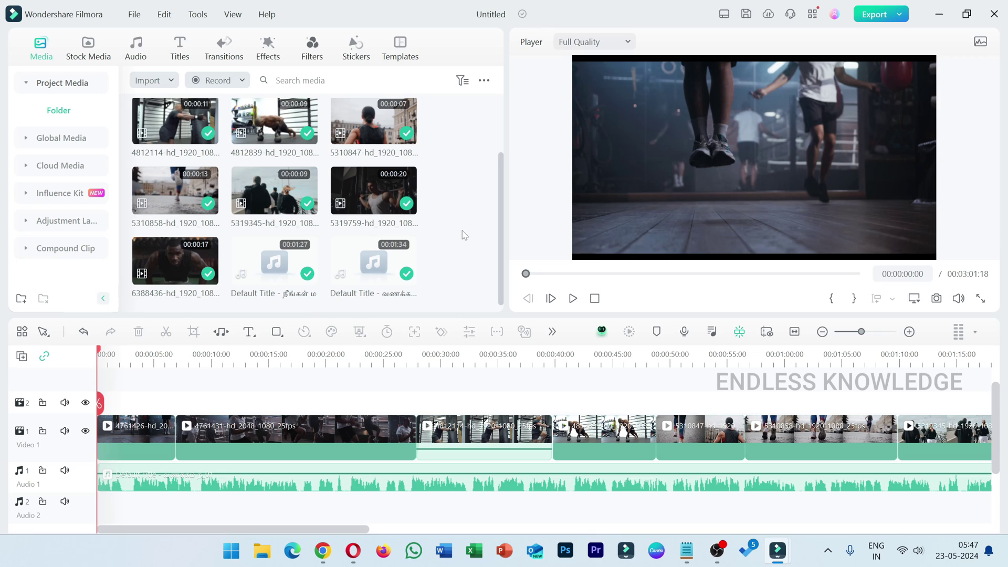
pyautogui.hotkey('ctrl', 'z')
pyautogui.hotkey('ctrl', 'z')
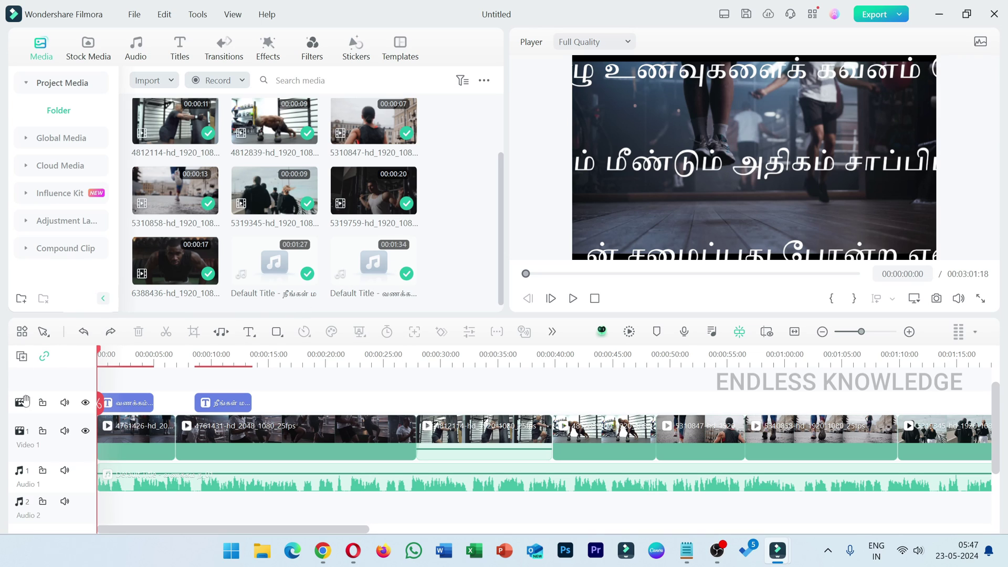
# Hide video track 2 and play the timeline from 00:00:02:09 to preview the voice-over without titles
pyautogui.click(86, 403)
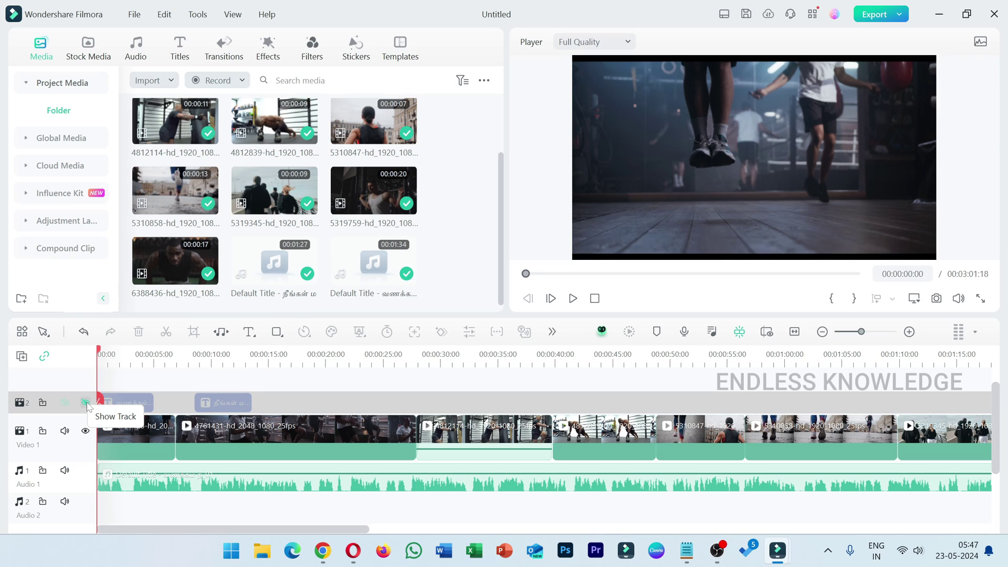
pyautogui.click(123, 360)
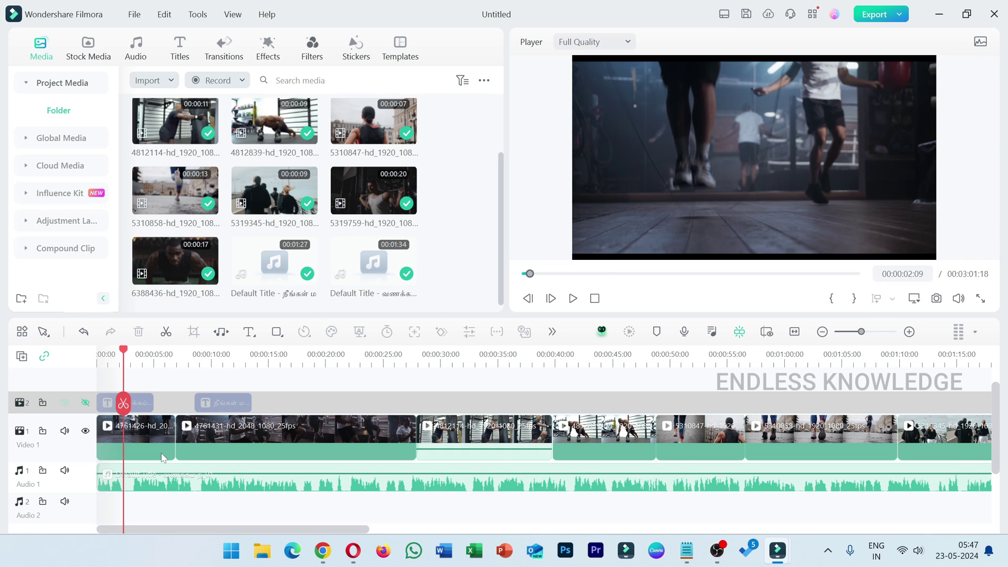
pyautogui.press('space')
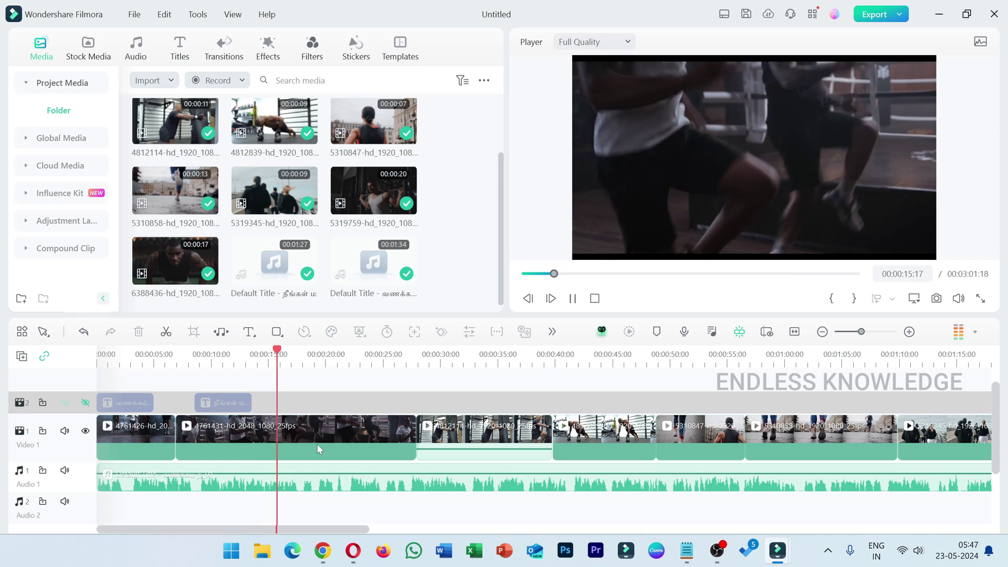
pyautogui.press('space')
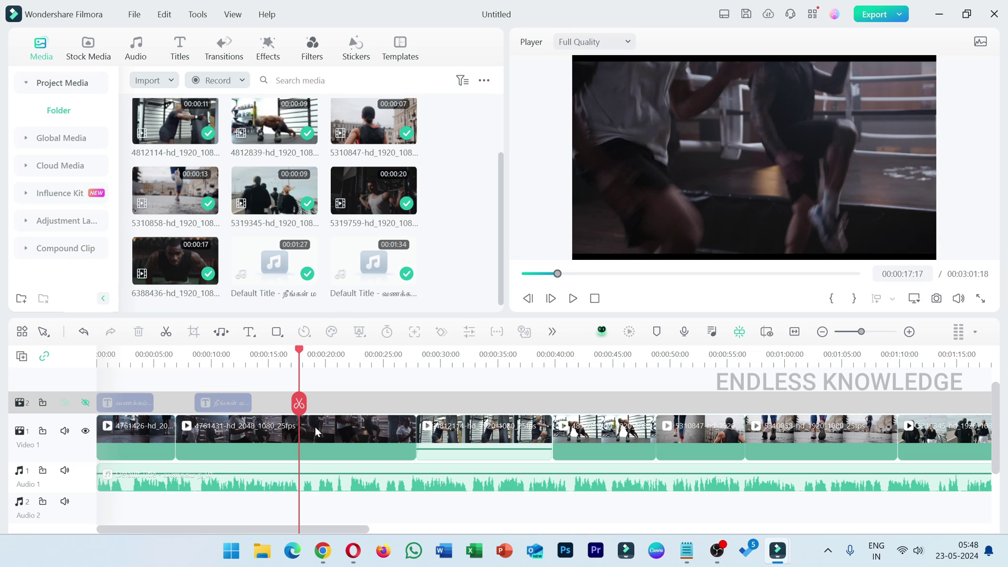
# Lock and mute the Audio 1 track that holds the Tamil voice-over
pyautogui.click(42, 470)
pyautogui.click(64, 471)
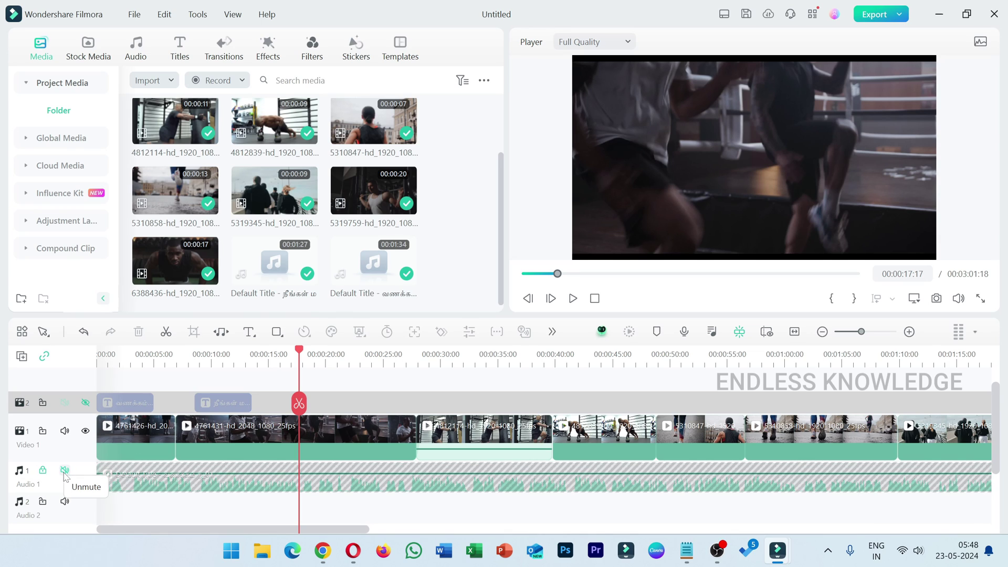
pyautogui.scroll(-1, 331, 394)
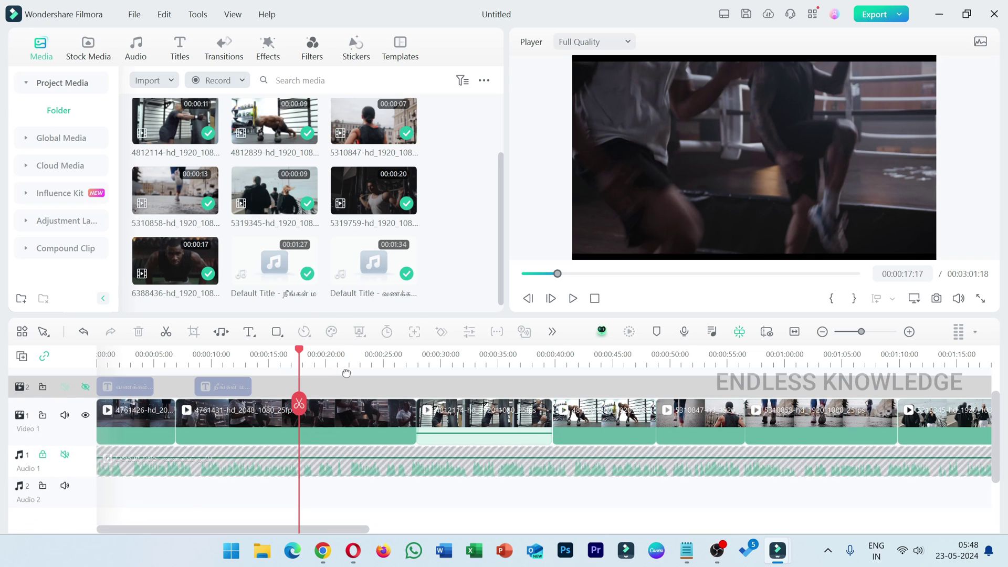
pyautogui.scroll(2, 347, 394)
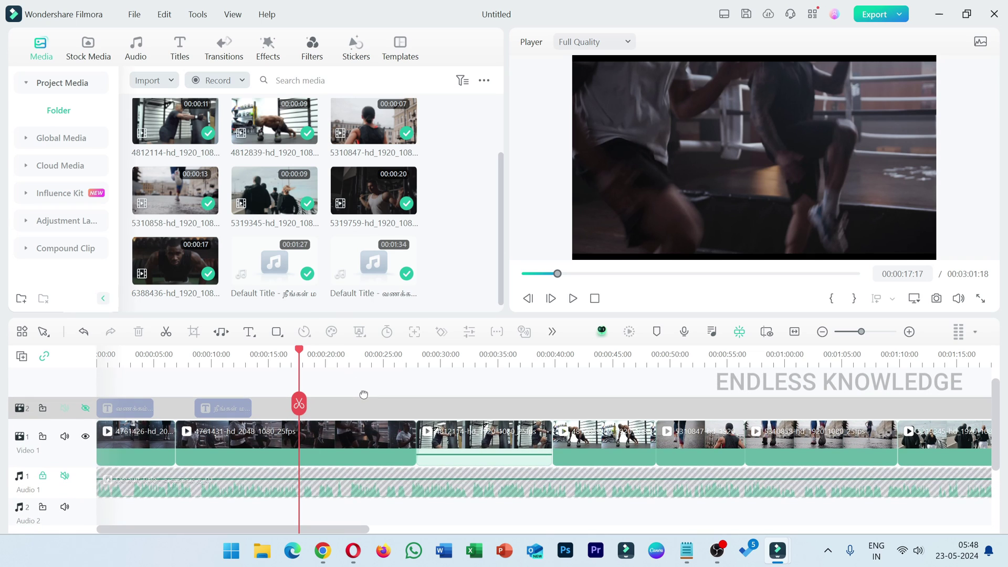
# Switch to Notepad and copy the English script in TTS.txt from the greeting through the hydration paragraph, then return to Filmora
pyautogui.hotkey('alt', 'Tab')
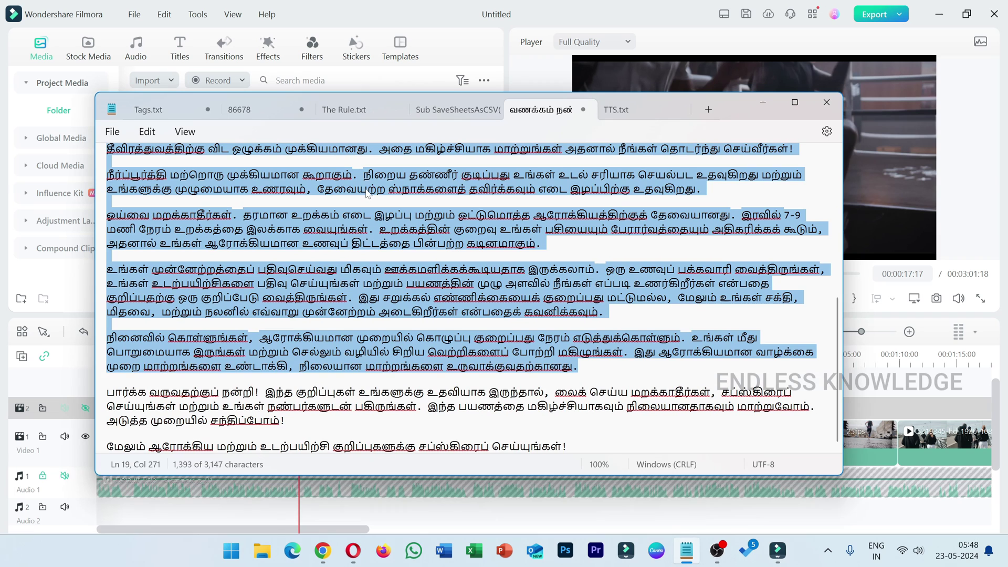
pyautogui.click(622, 114)
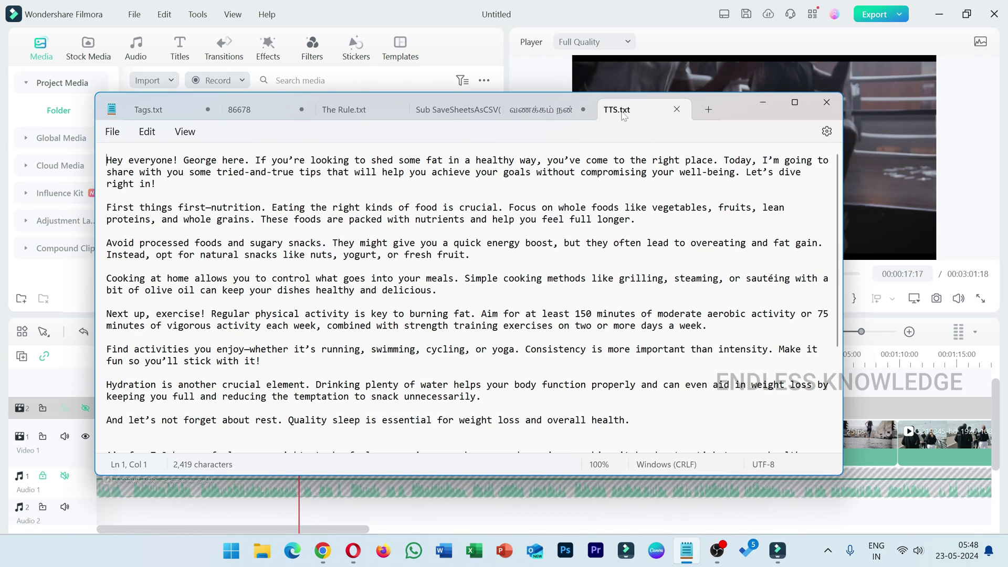
pyautogui.click(102, 159)
pyautogui.click(108, 162)
pyautogui.moveTo(103, 163); pyautogui.dragTo(114, 404)
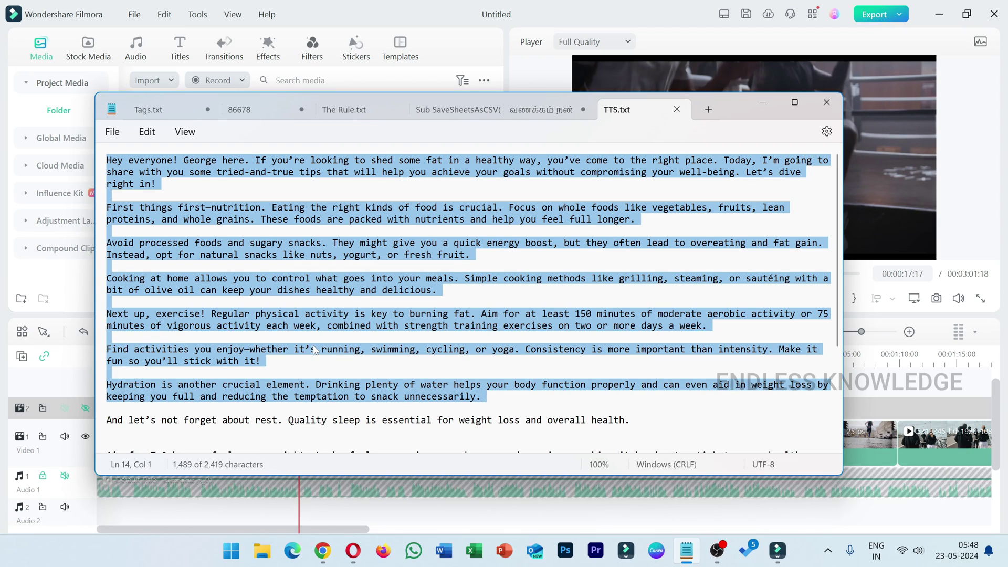
pyautogui.click(763, 102)
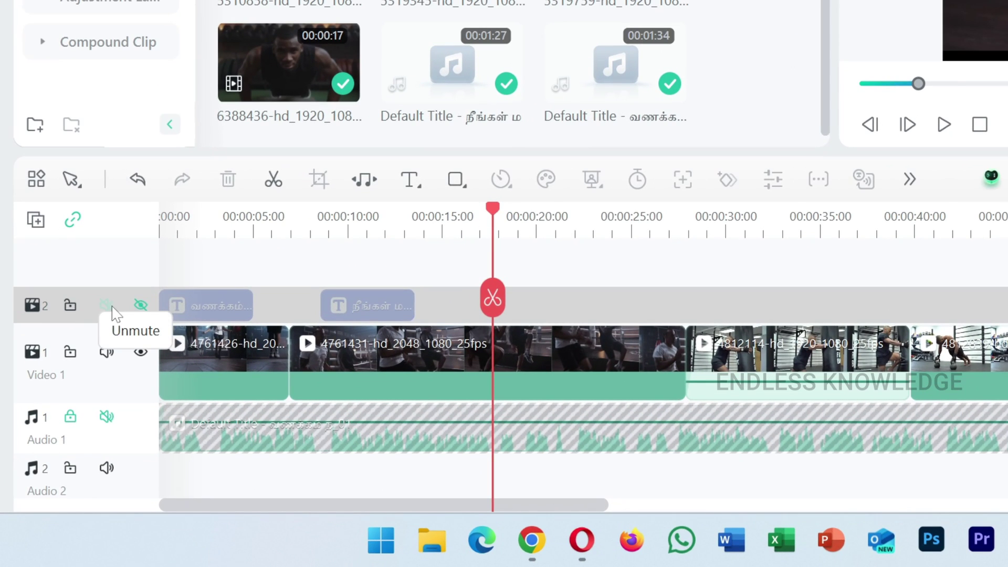
# Show video track 2 again and paste a copy of its second Tamil title at the playhead
pyautogui.click(82, 365)
pyautogui.click(108, 364)
pyautogui.click(286, 366)
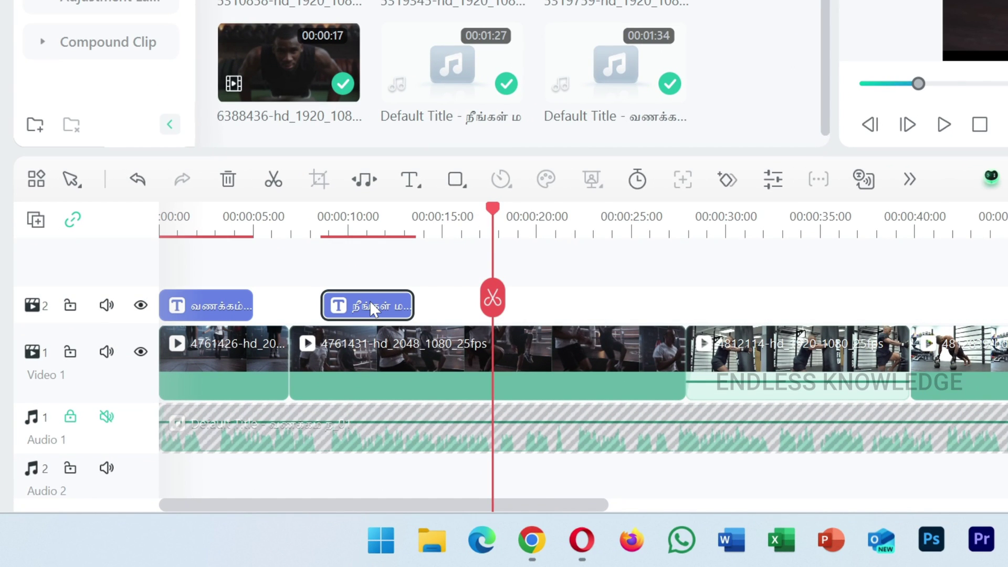
pyautogui.hotkey('ctrl', 'c')
pyautogui.hotkey('ctrl', 'v')
# Replace all the Tamil text in the pasted title with the copied English script
pyautogui.click(533, 265)
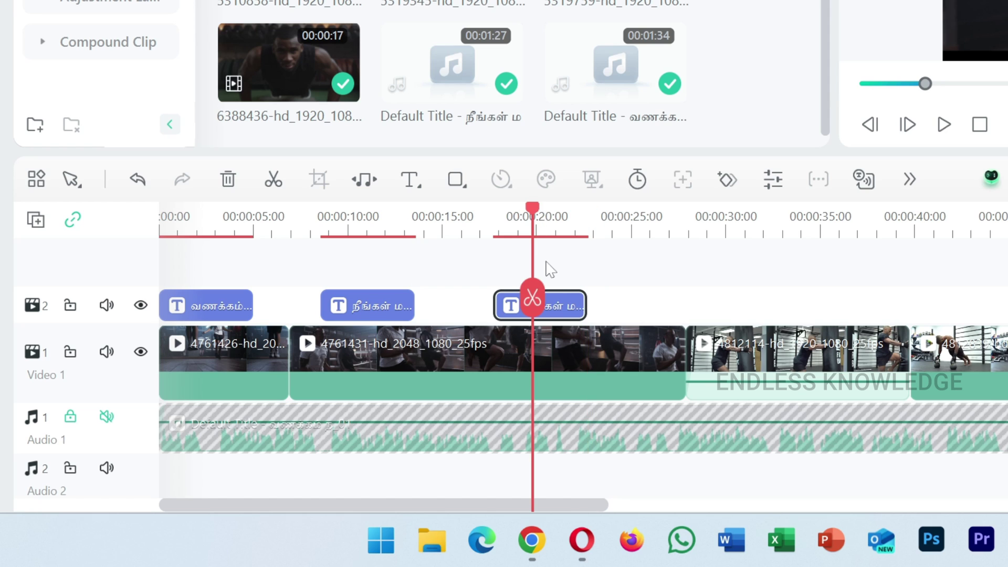
pyautogui.doubleClick(568, 315)
pyautogui.click(53, 74)
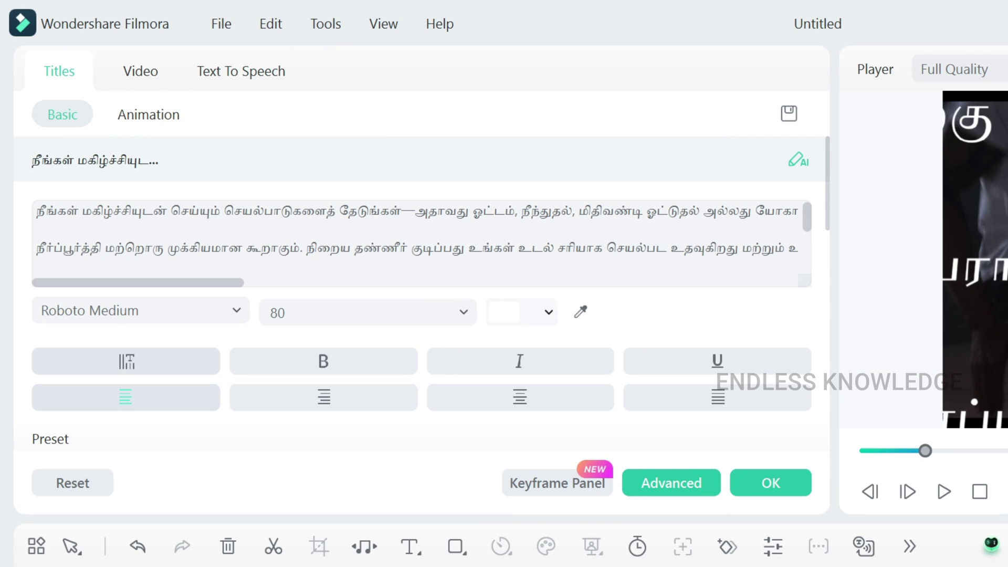
pyautogui.click(415, 247)
pyautogui.hotkey('ctrl', 'a')
pyautogui.press('BackSpace')
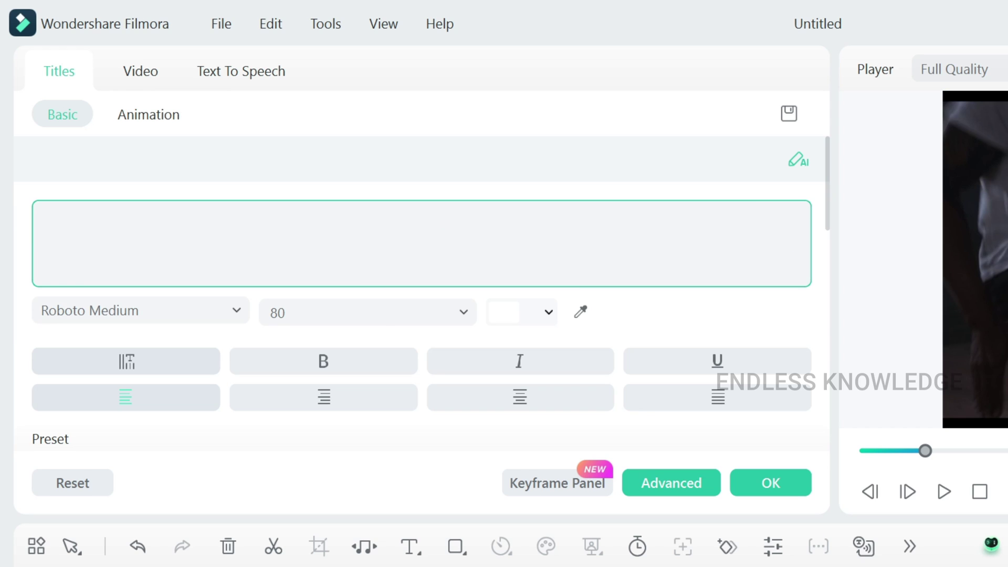
pyautogui.hotkey('ctrl', 'v')
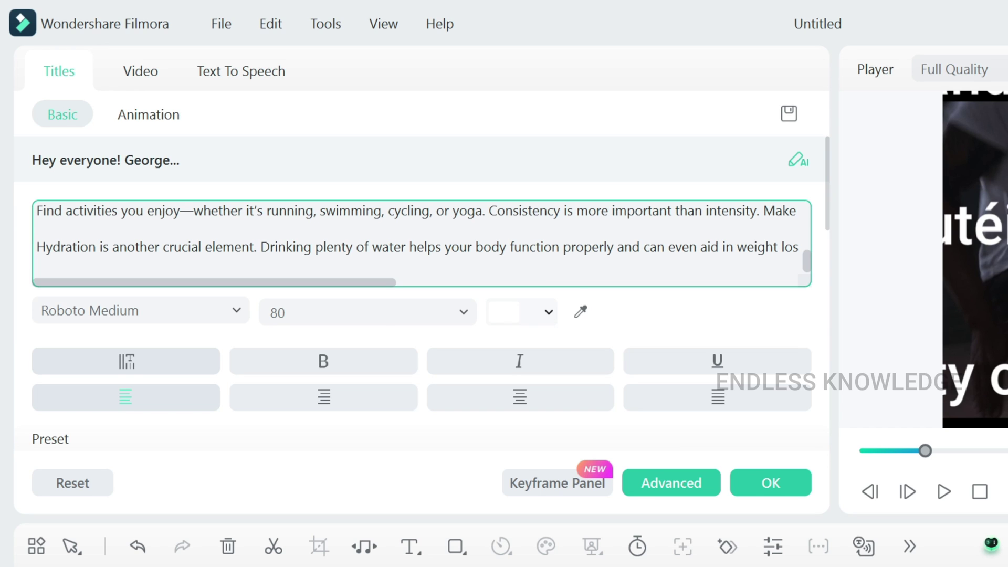
# Set the text-to-speech language for the English title to English (US)
pyautogui.click(277, 76)
pyautogui.moveTo(826, 286); pyautogui.dragTo(814, 87)
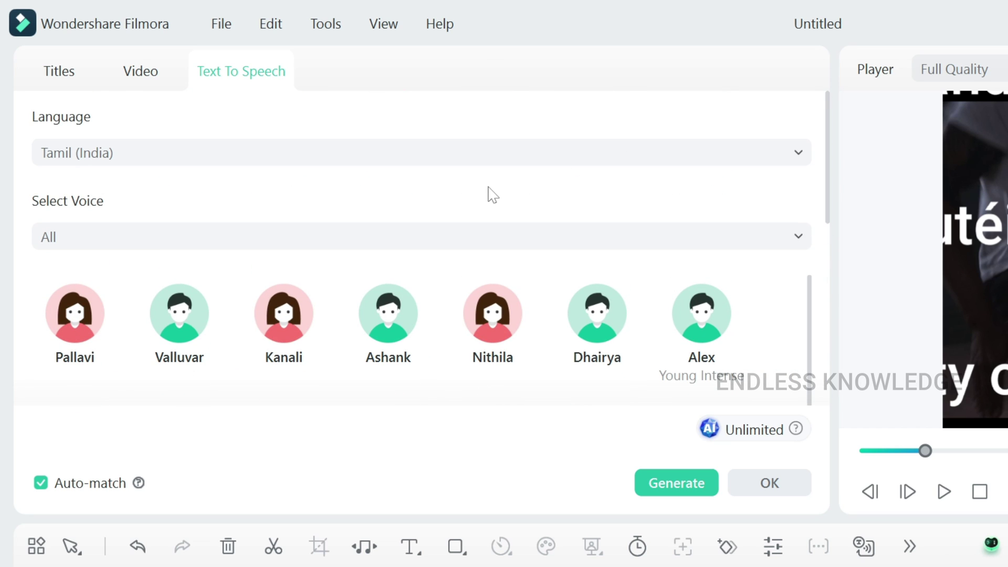
pyautogui.click(308, 153)
pyautogui.scroll(10, 184, 229)
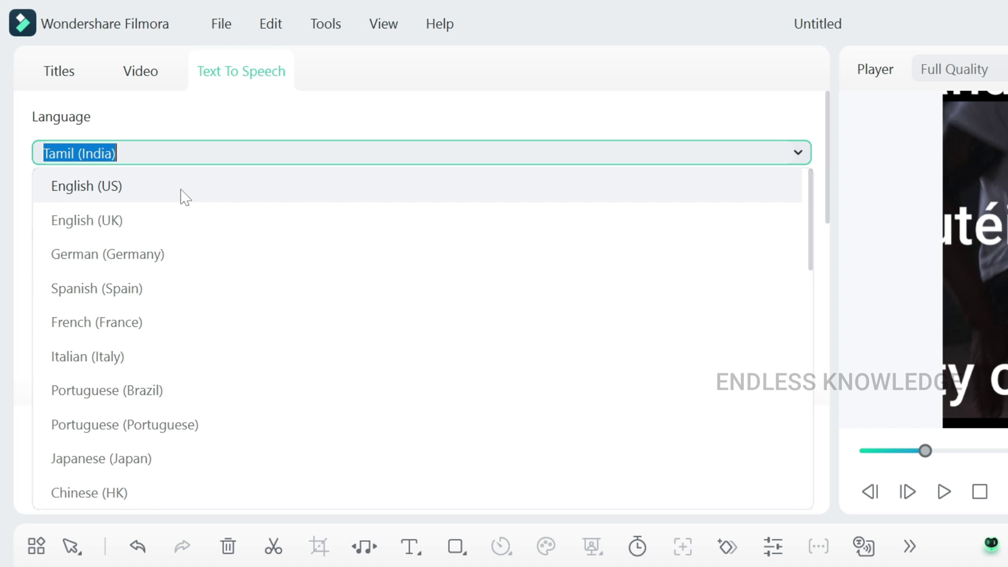
pyautogui.click(185, 197)
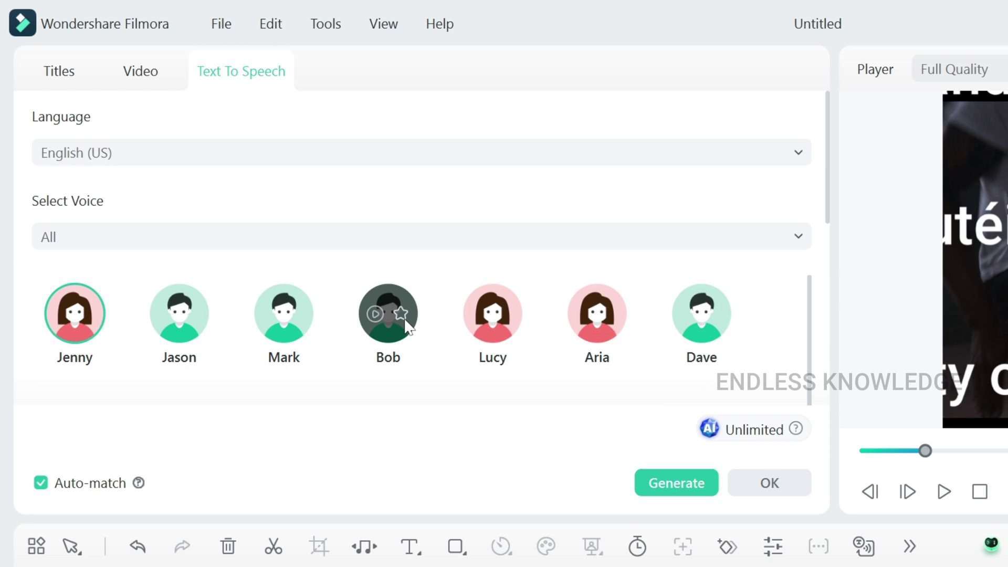
# Filter the voices to Educational and select the Ashton (Adult Strict) voice
pyautogui.moveTo(514, 296)
pyautogui.click(530, 243)
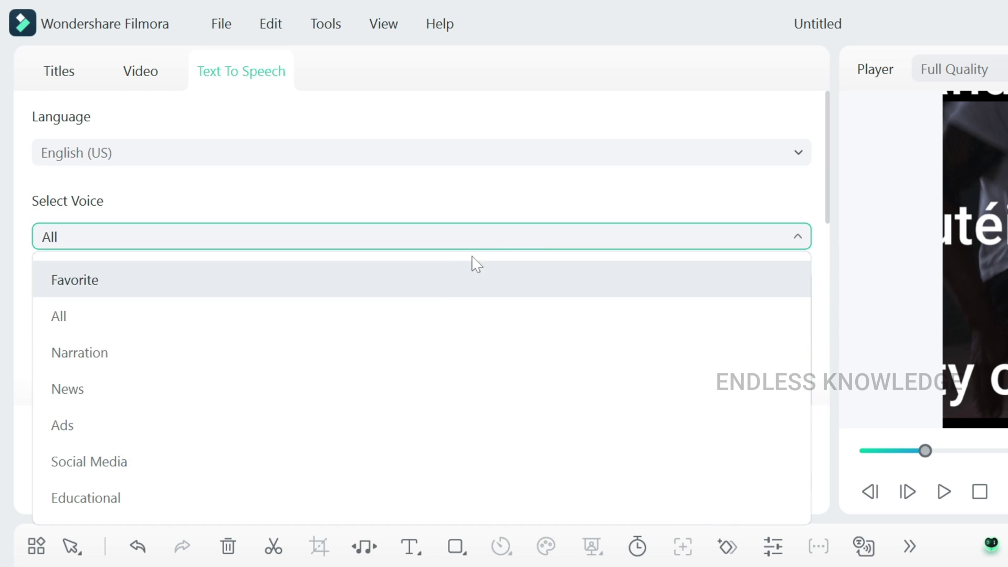
pyautogui.click(187, 504)
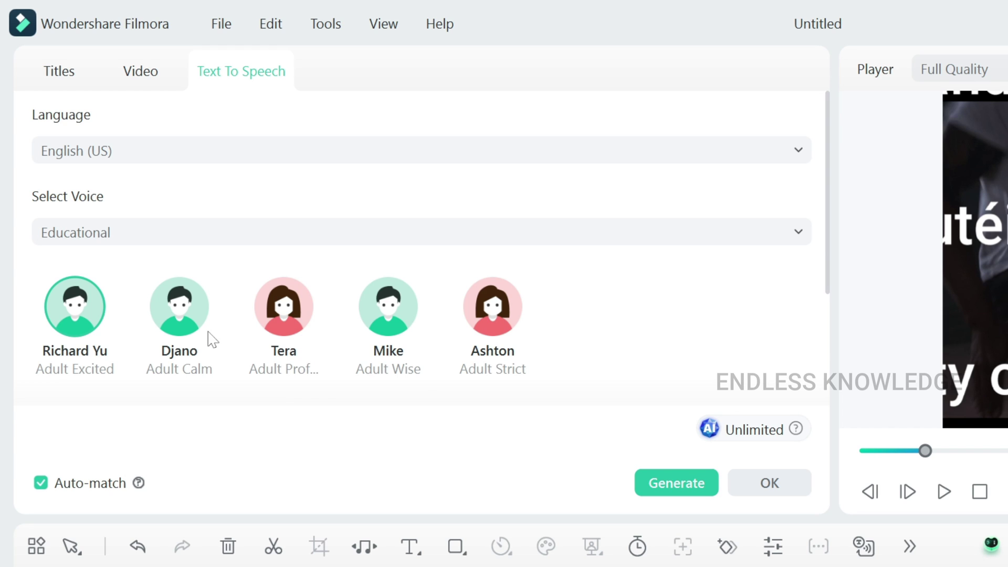
pyautogui.moveTo(185, 326)
pyautogui.click(492, 328)
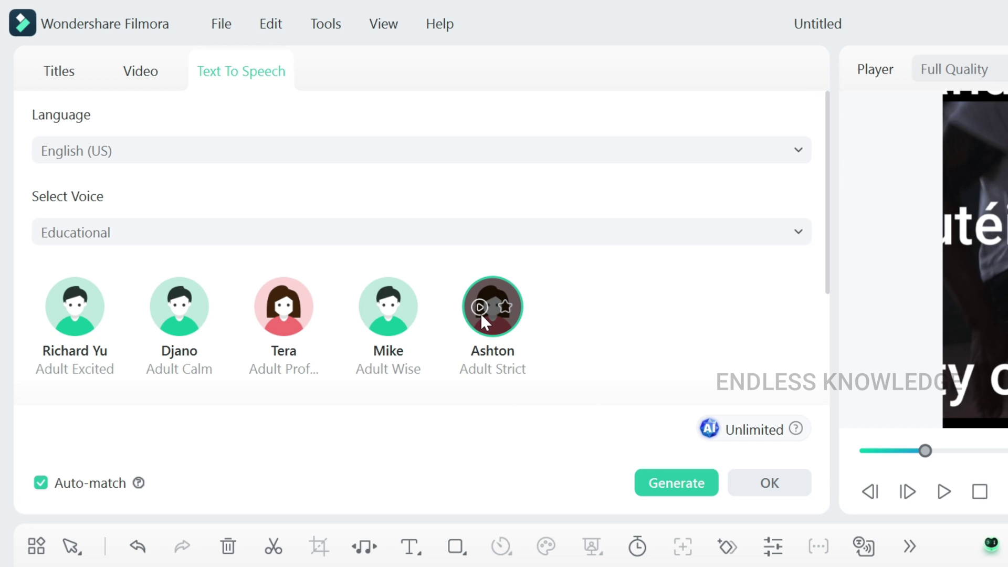
# Replace the last letter of the speaker's name in the English title's opening greeting with "ia"
pyautogui.click(58, 70)
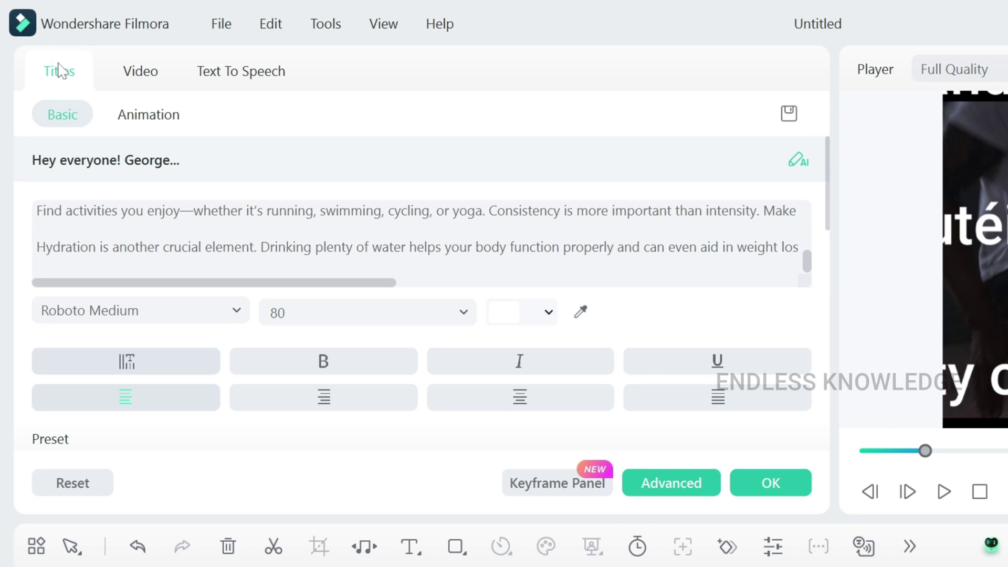
pyautogui.scroll(5, 420, 236)
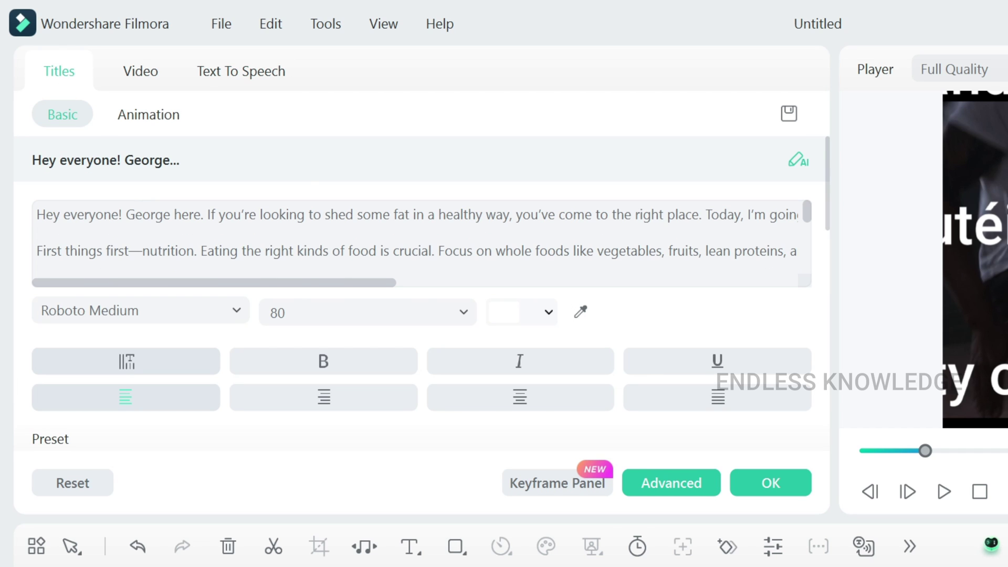
pyautogui.click(170, 214)
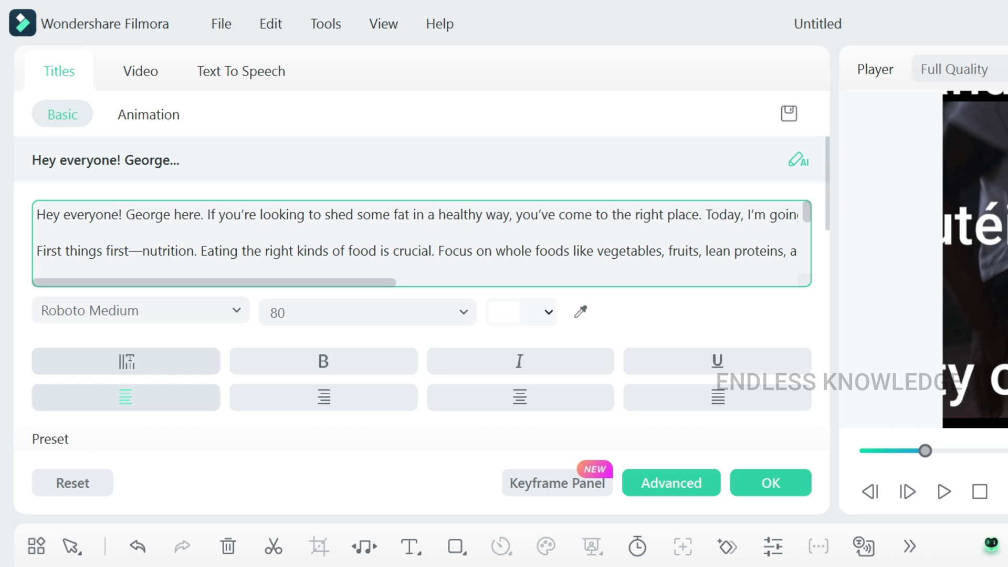
pyautogui.press('BackSpace')
pyautogui.write('ia')
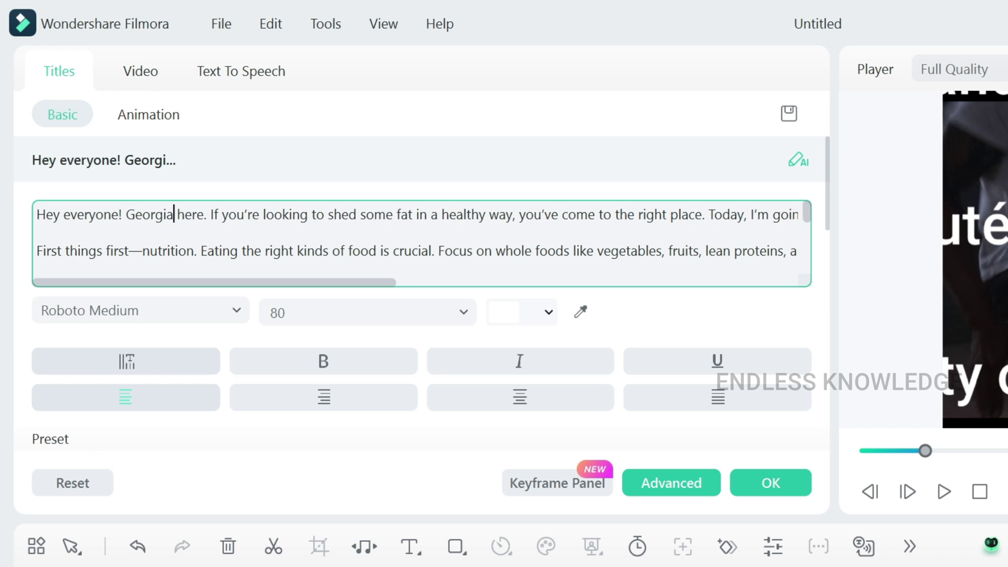
# Generate speech from the English title with the Ashton voice, then close the list of voice-text services
pyautogui.click(189, 73)
pyautogui.moveTo(823, 274); pyautogui.dragTo(823, 409)
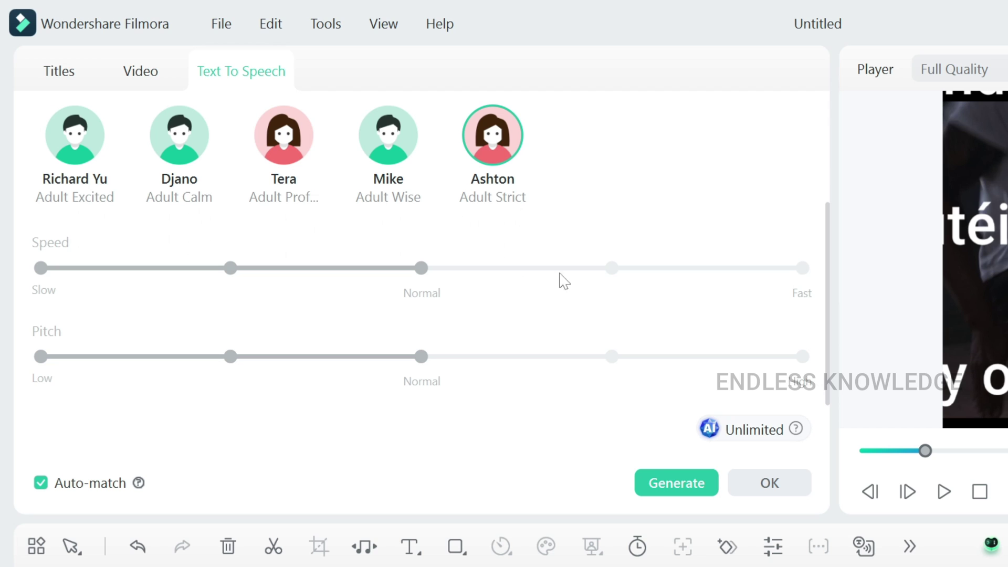
pyautogui.click(696, 483)
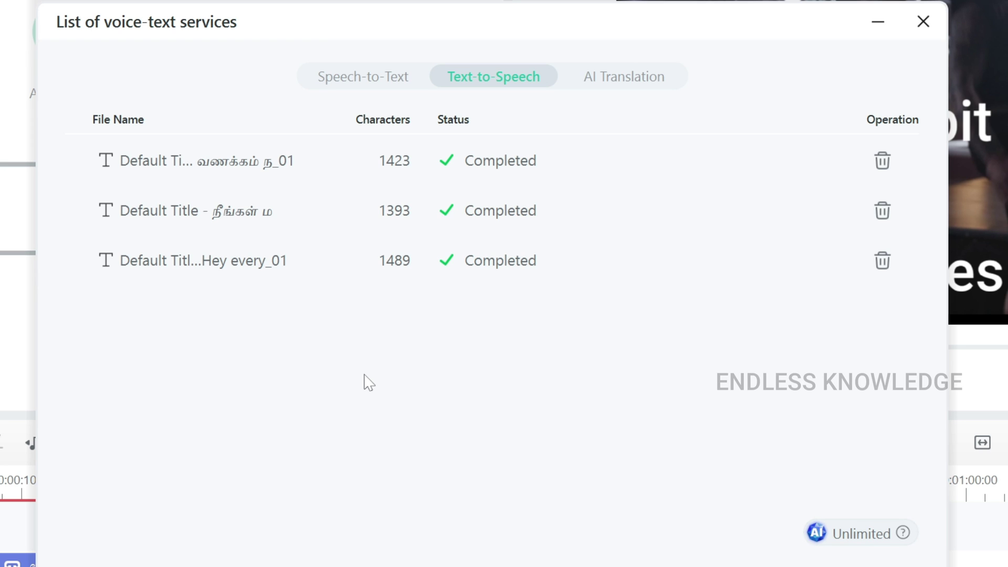
pyautogui.click(922, 22)
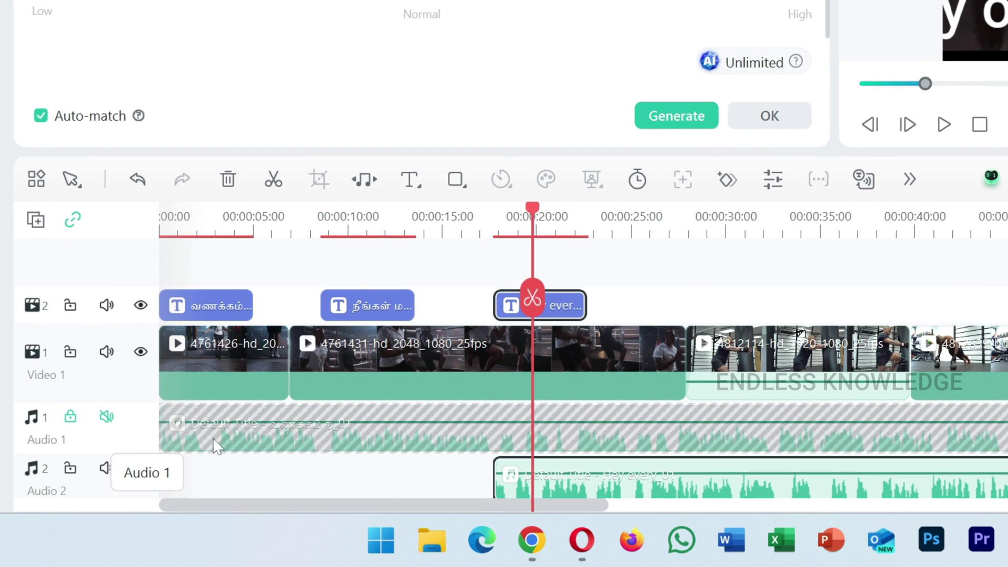
# Hide video track 2 with all its script titles
pyautogui.scroll(-3, 629, 293)
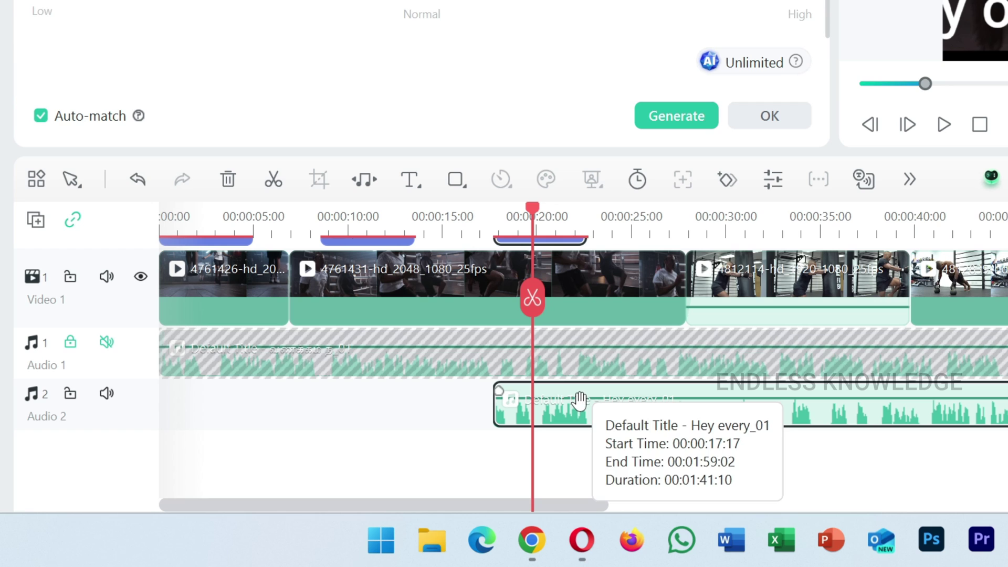
pyautogui.scroll(2, 354, 394)
pyautogui.click(140, 267)
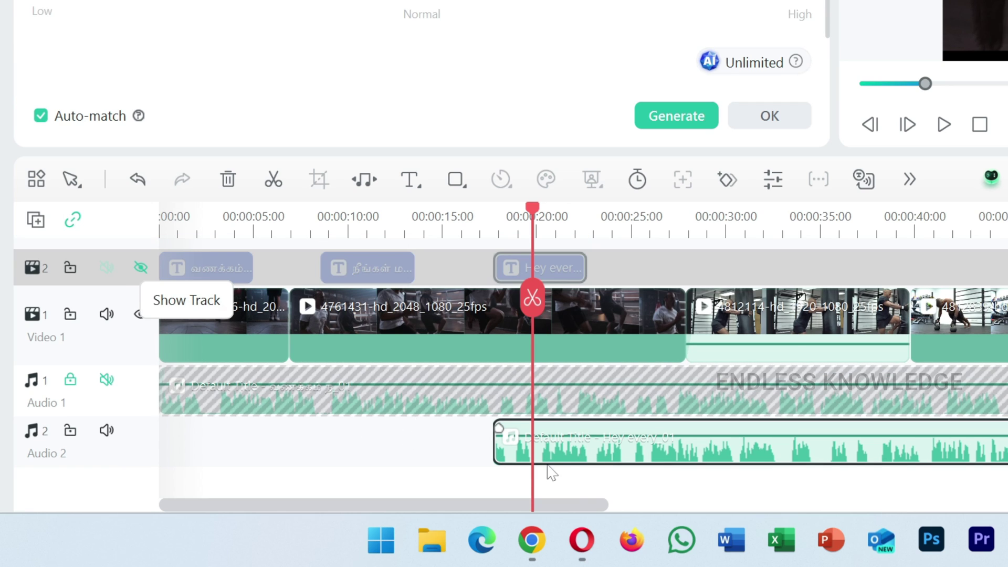
# Lock the Video 1 track and move the English speech clip on Audio 2 to the start of the timeline
pyautogui.moveTo(549, 464); pyautogui.dragTo(149, 434)
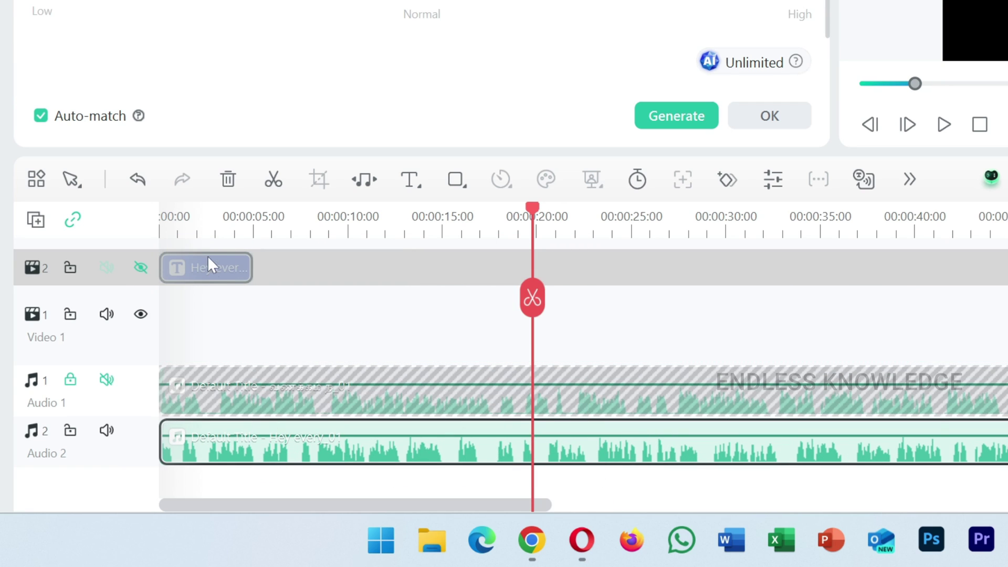
pyautogui.hotkey('ctrl', 'z')
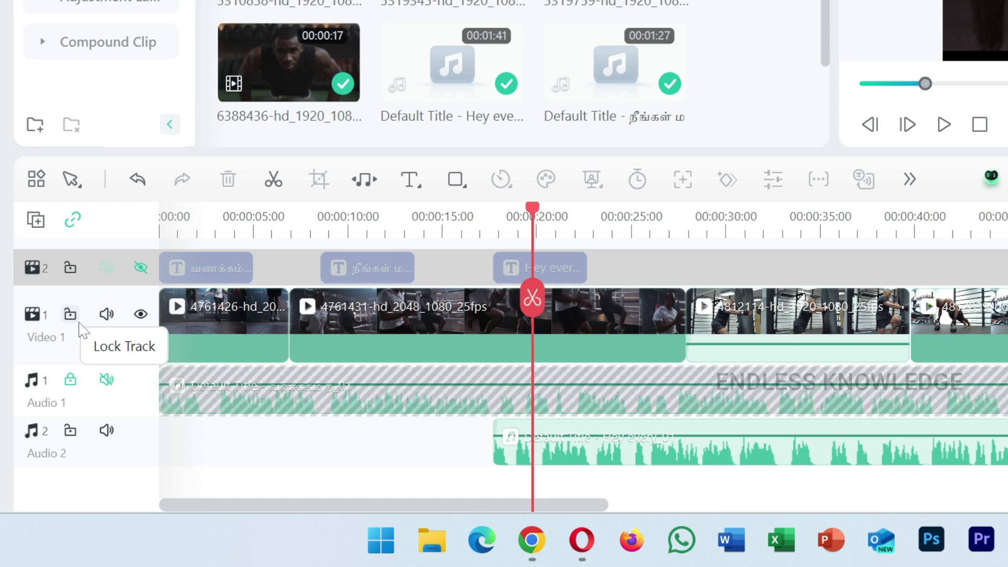
pyautogui.click(70, 314)
pyautogui.moveTo(540, 456); pyautogui.dragTo(147, 425)
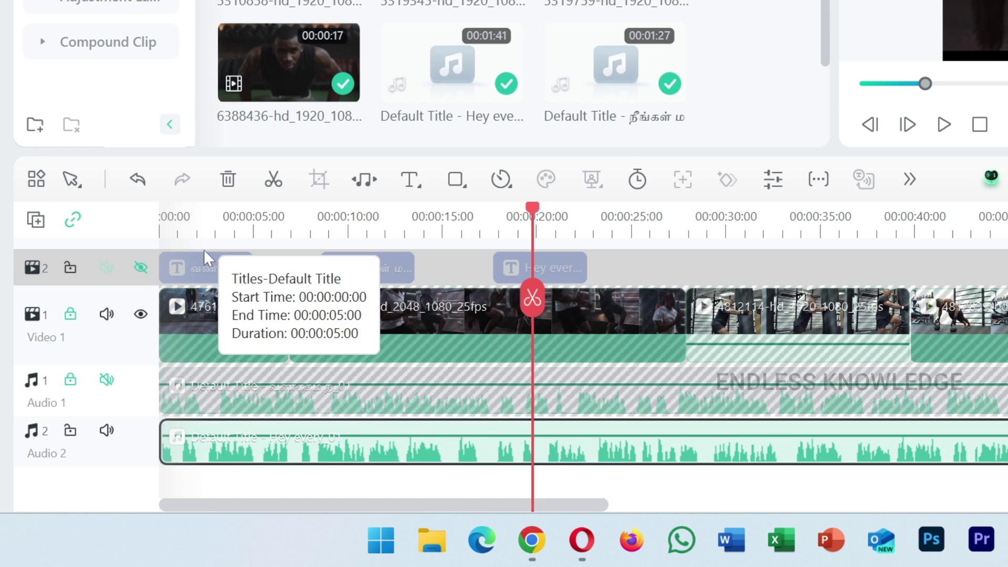
# Return the playhead to 00:00:00:00 and unlock the Video 1 track
pyautogui.click(197, 230)
pyautogui.moveTo(196, 236); pyautogui.dragTo(126, 227)
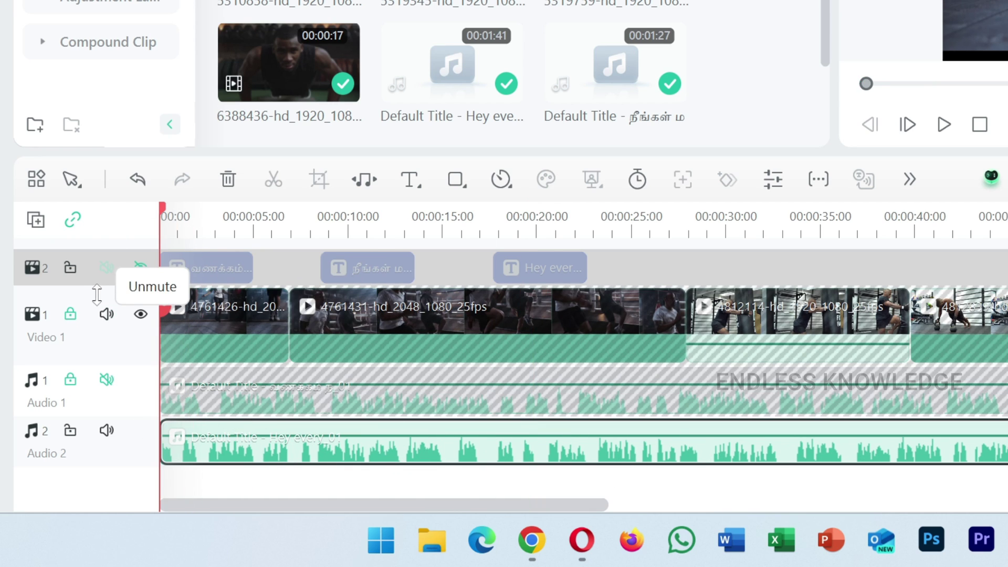
pyautogui.click(72, 318)
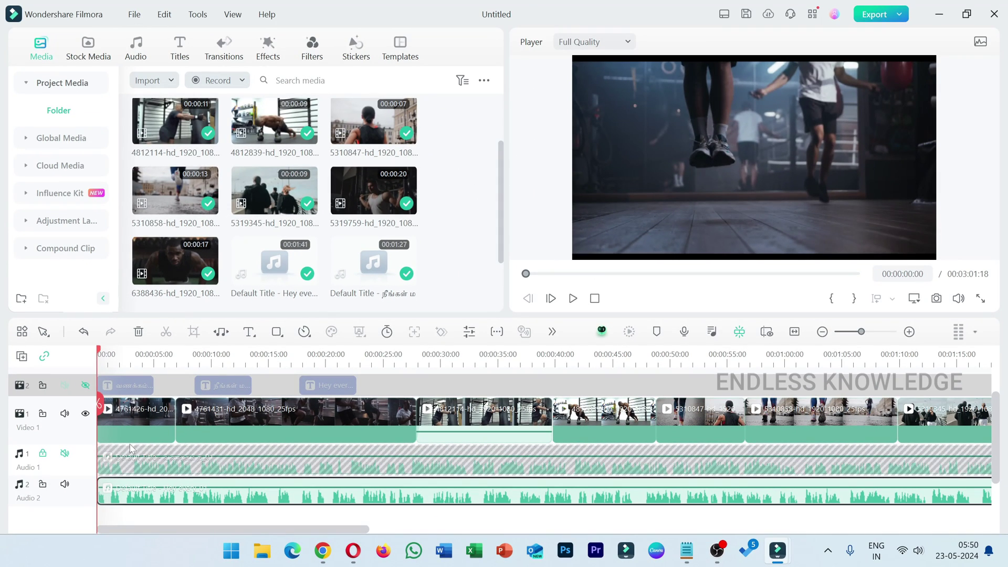
# Play the timeline from the start to preview the English voice-over with the video, then stop playback
pyautogui.press('space')
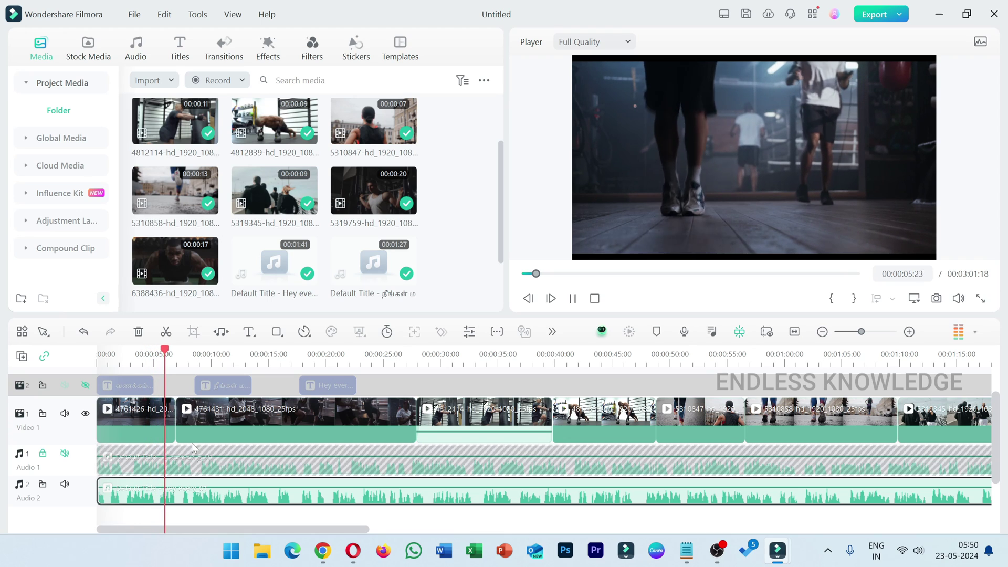
pyautogui.press('space')
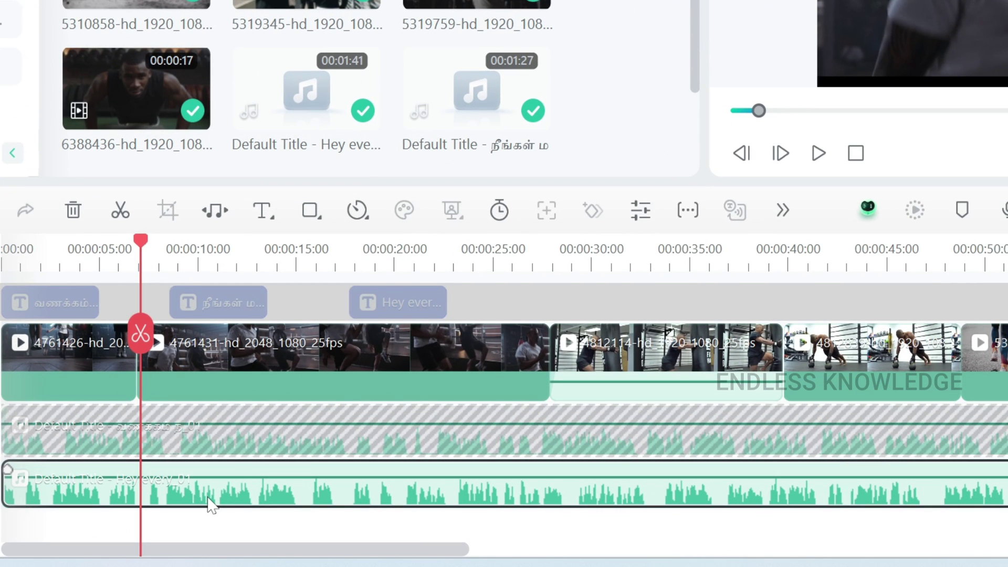
pyautogui.scroll(4, 210, 505)
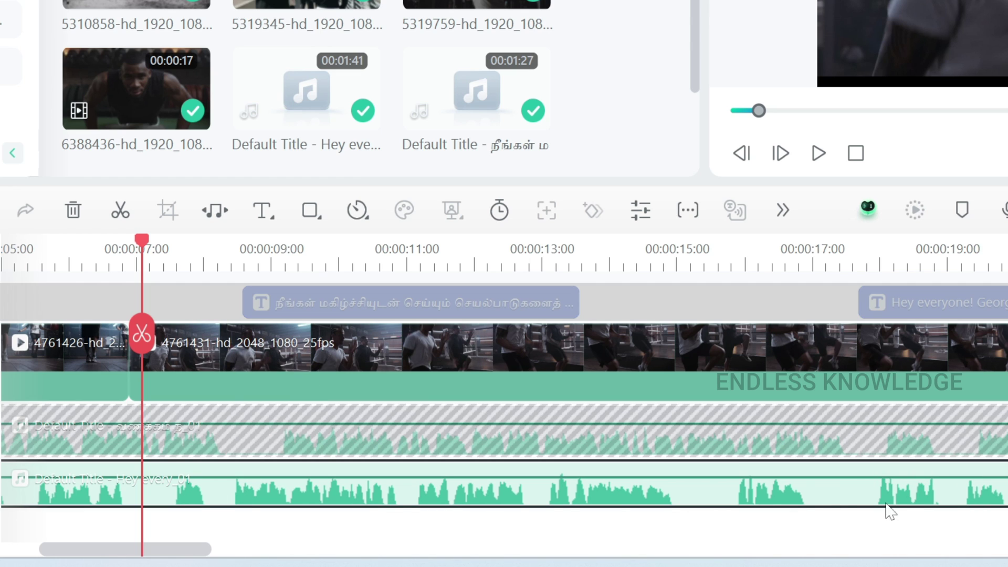
# Open Silence Detection for the English speech clip on Audio 2
pyautogui.moveTo(128, 553); pyautogui.dragTo(45, 544)
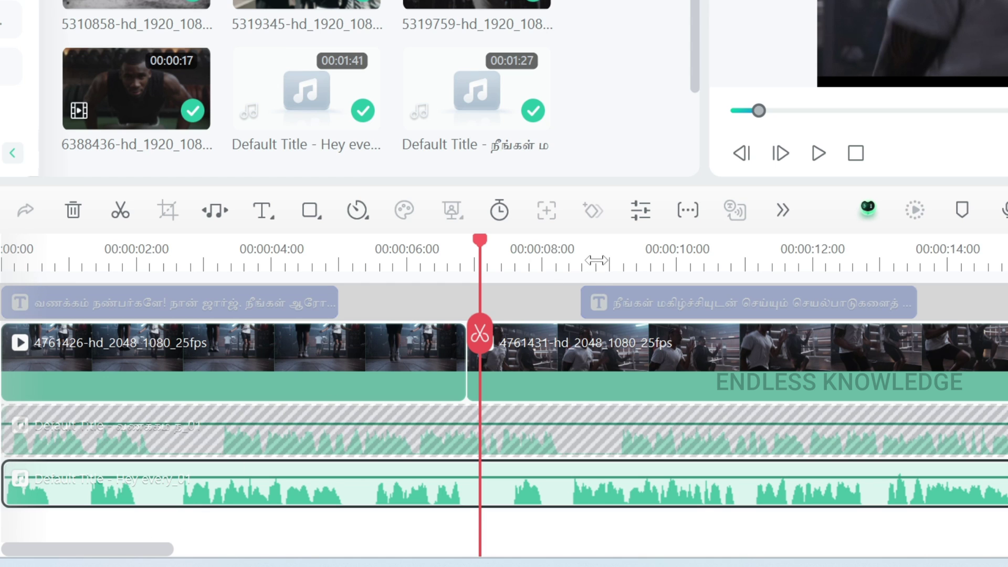
pyautogui.scroll(-5, 457, 256)
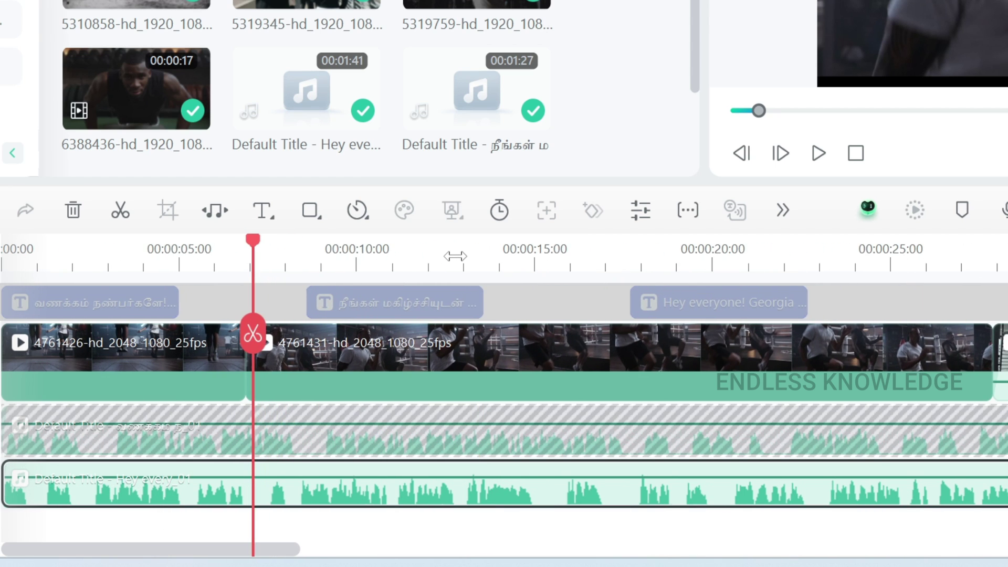
pyautogui.rightClick(311, 499)
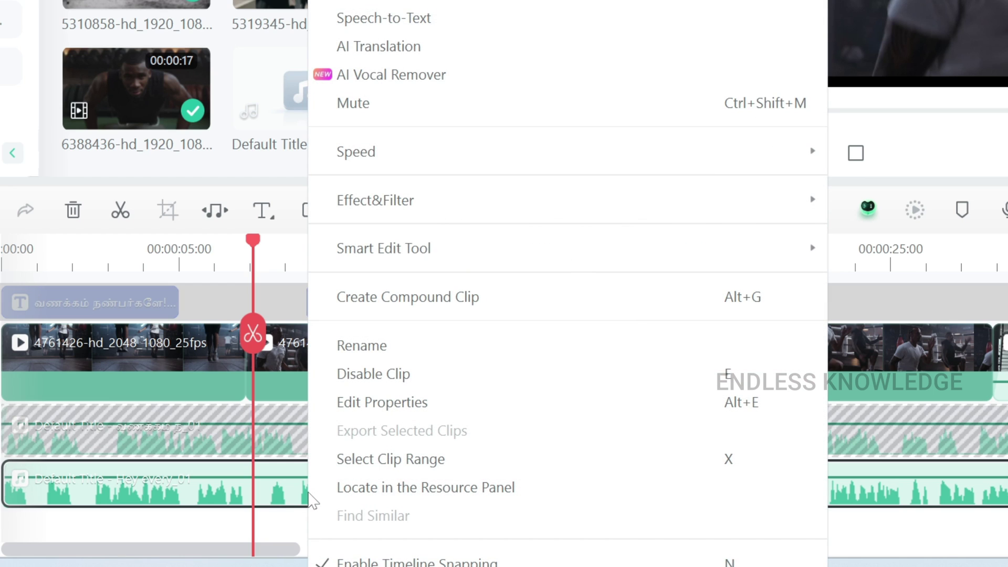
pyautogui.moveTo(449, 261)
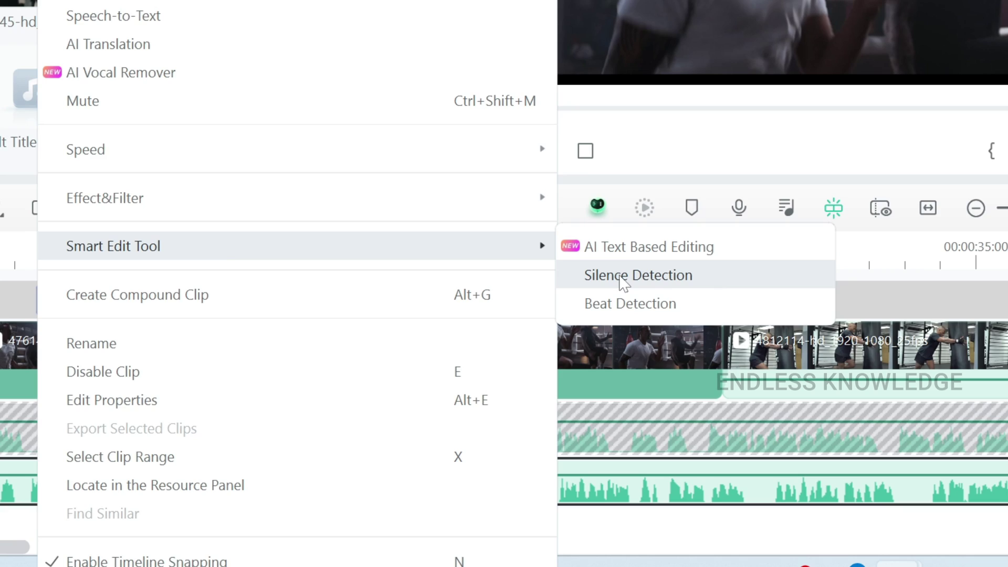
pyautogui.click(623, 282)
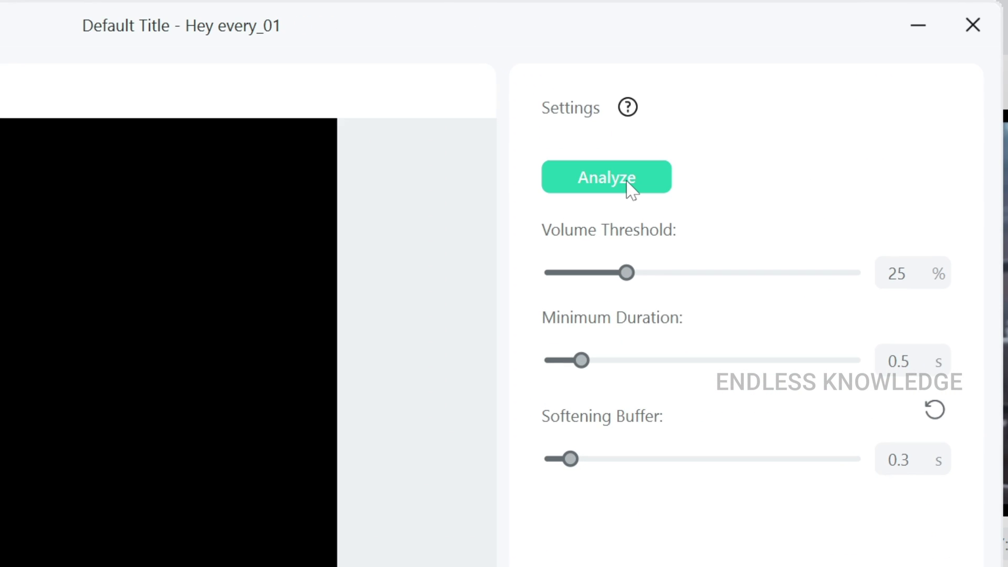
# Analyze the English speech with a 0.7 s minimum silence duration and replace the clip with the silence-trimmed result
pyautogui.click(577, 366)
pyautogui.moveTo(578, 370); pyautogui.dragTo(596, 373)
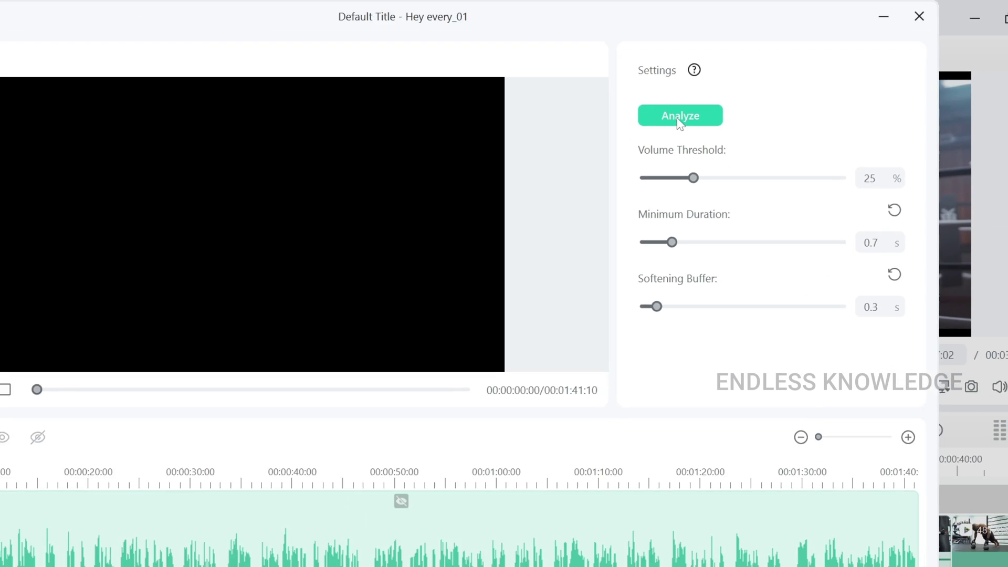
pyautogui.click(599, 188)
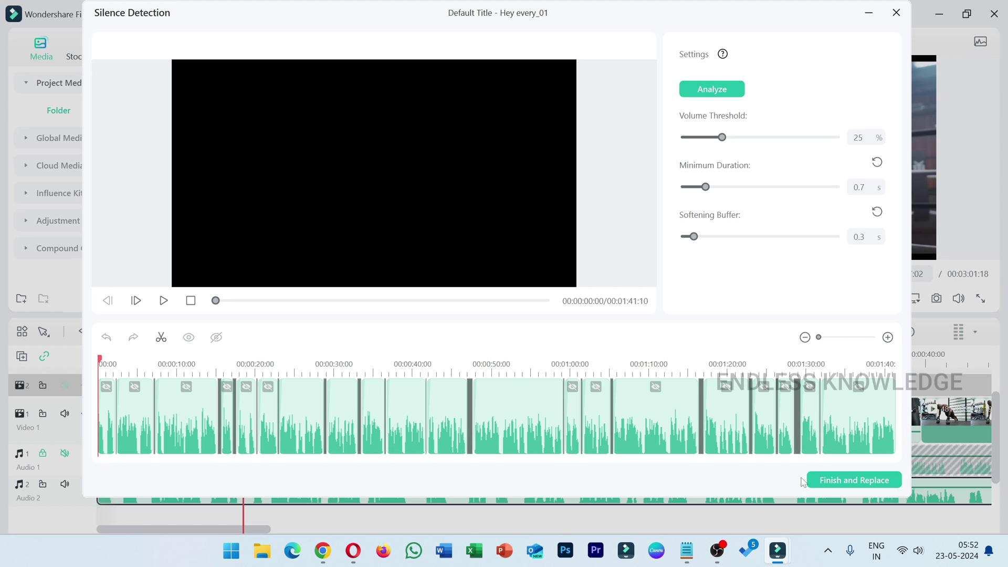
pyautogui.click(853, 480)
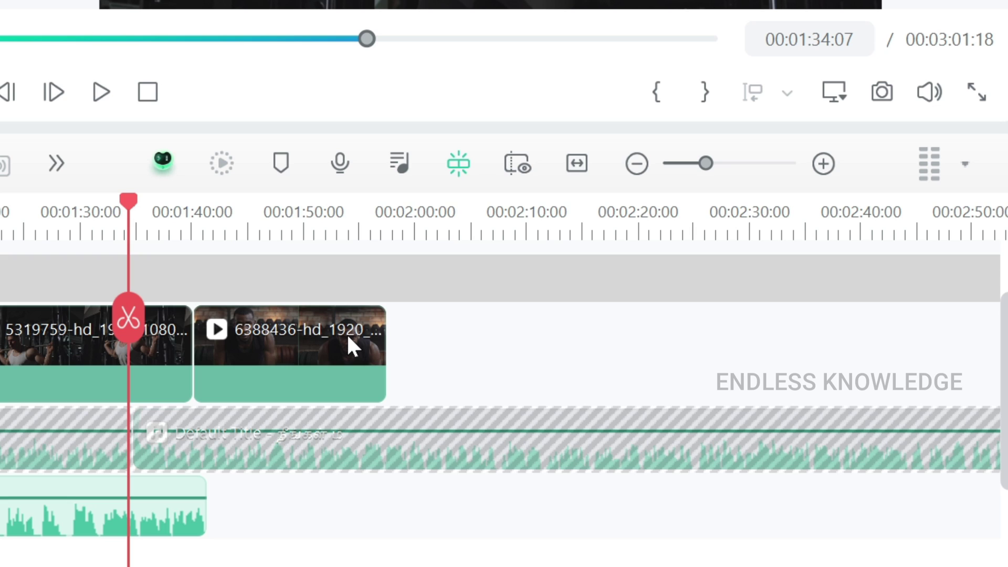
# Restore the silence-trimmed English speech on Audio 2 and preview it from the timeline start, stopping at about 12 seconds
pyautogui.press('Down')
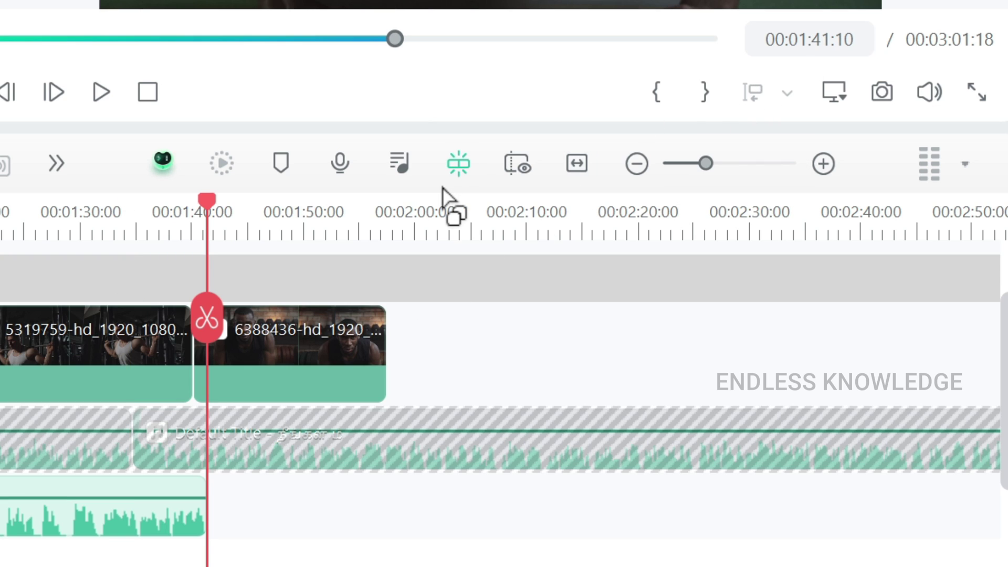
pyautogui.hotkey('ctrl', 'z')
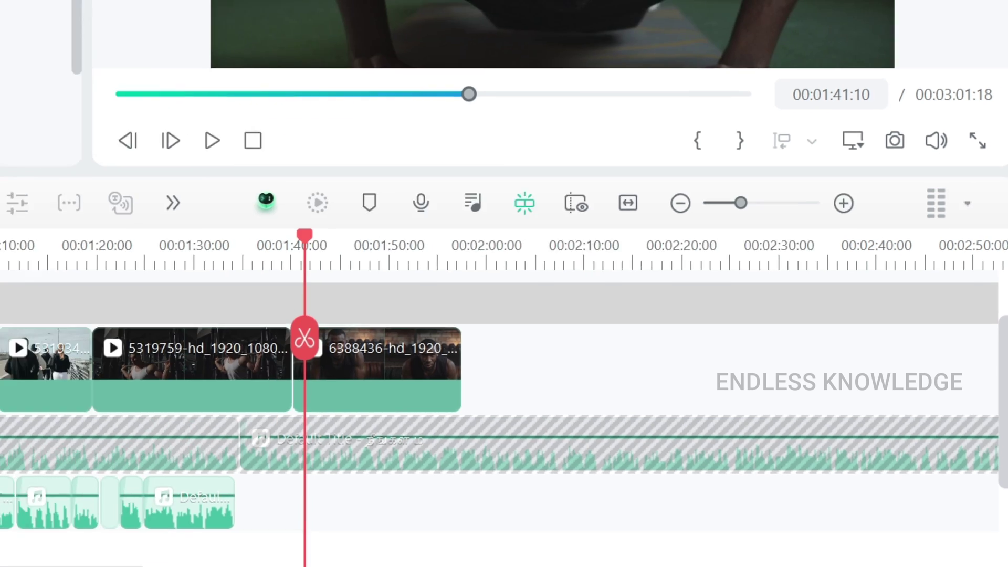
pyautogui.press('Home')
pyautogui.scroll(2, 163, 371)
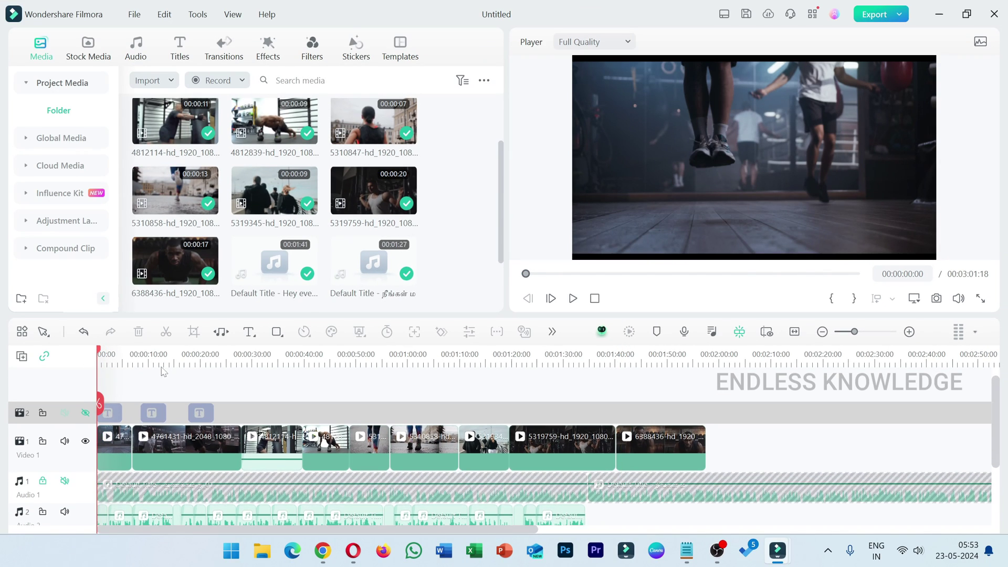
pyautogui.scroll(-2, 163, 372)
pyautogui.scroll(1, 153, 361)
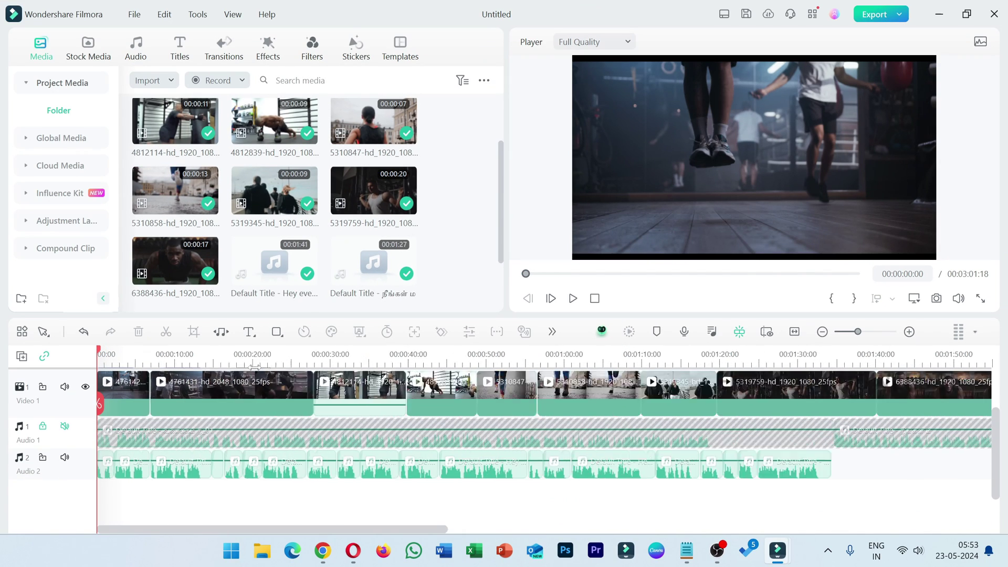
pyautogui.scroll(1, 254, 366)
pyautogui.scroll(1, 237, 512)
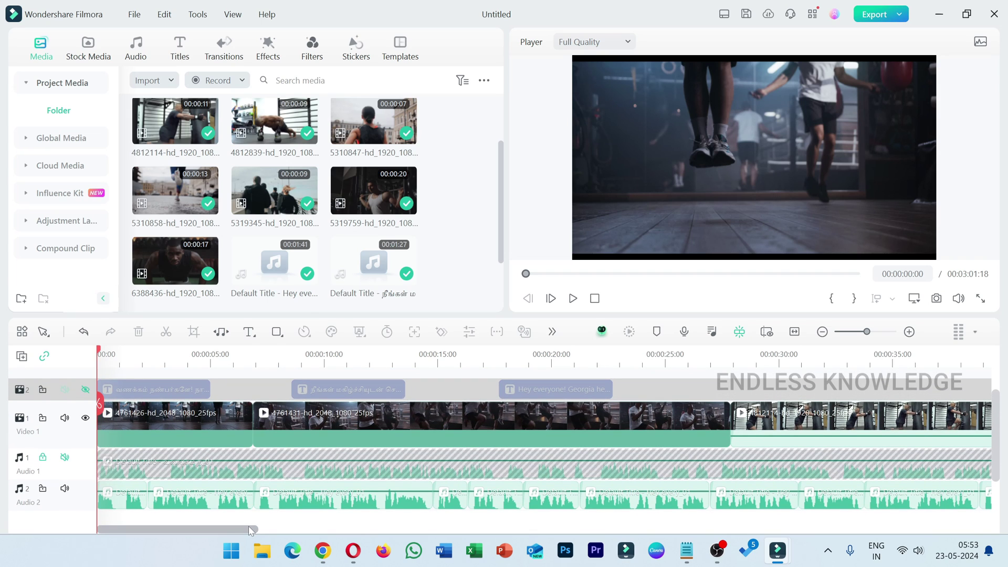
pyautogui.press('space')
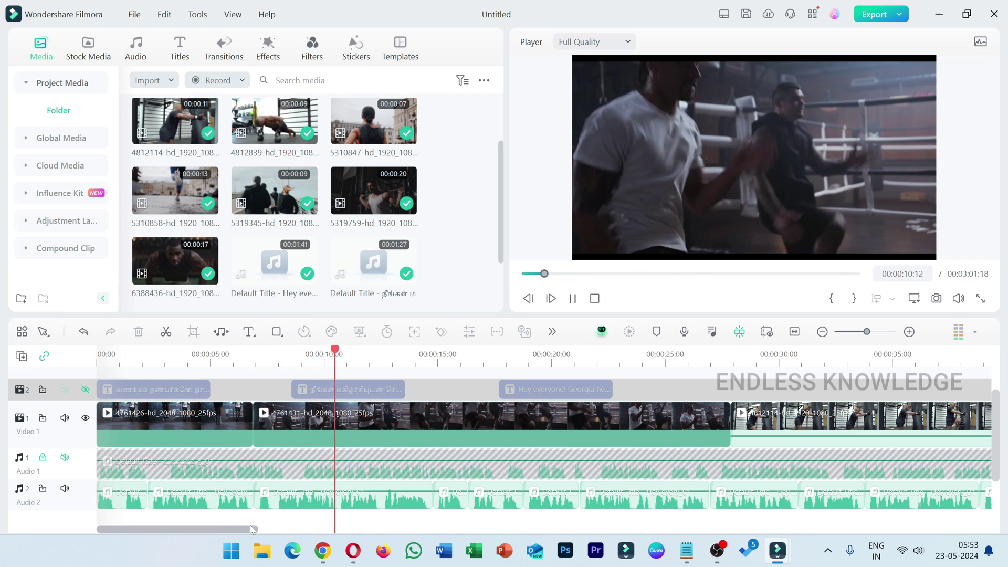
pyautogui.press('space')
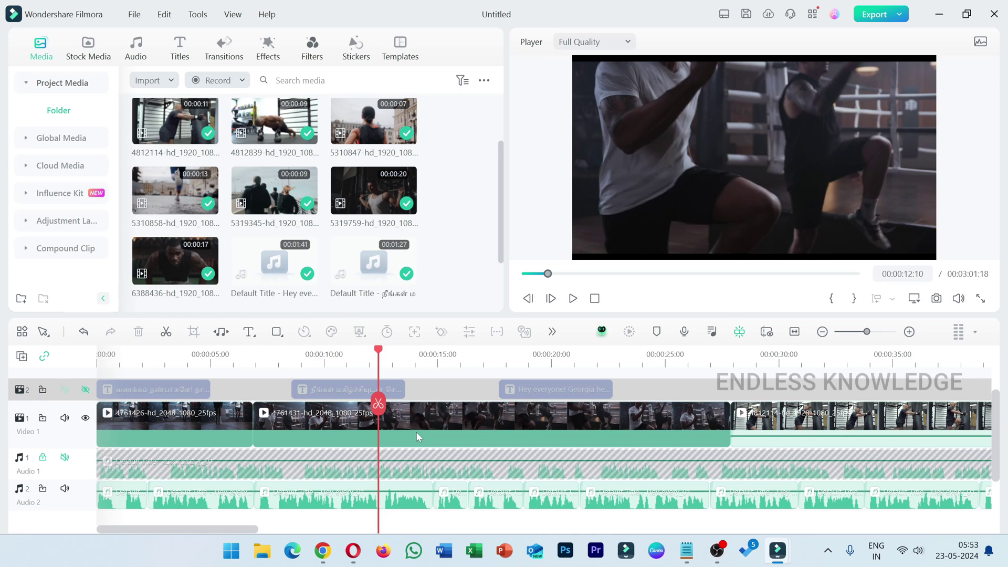
# Unhide video track 2 with the script titles
pyautogui.click(397, 504)
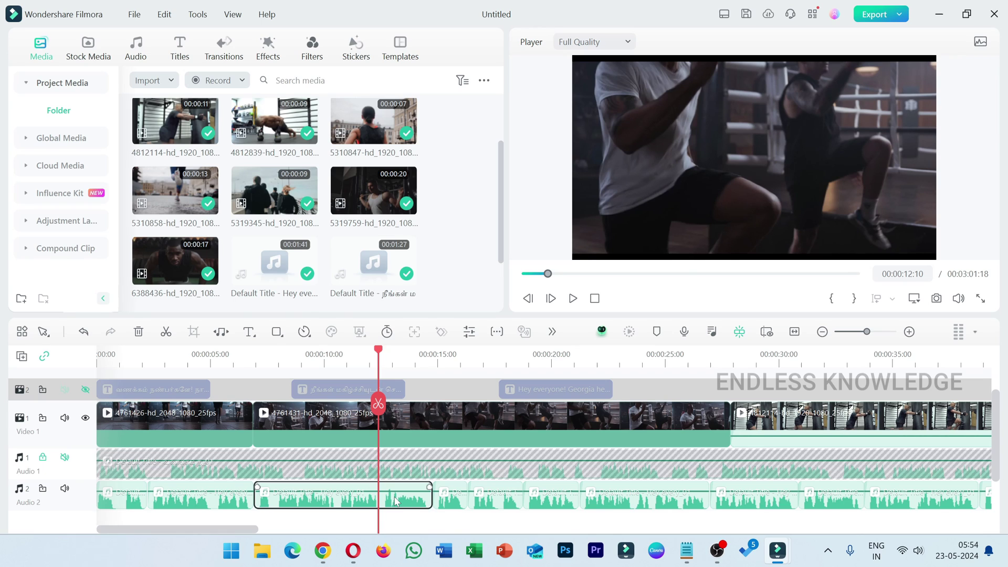
pyautogui.scroll(1, 405, 427)
pyautogui.click(85, 413)
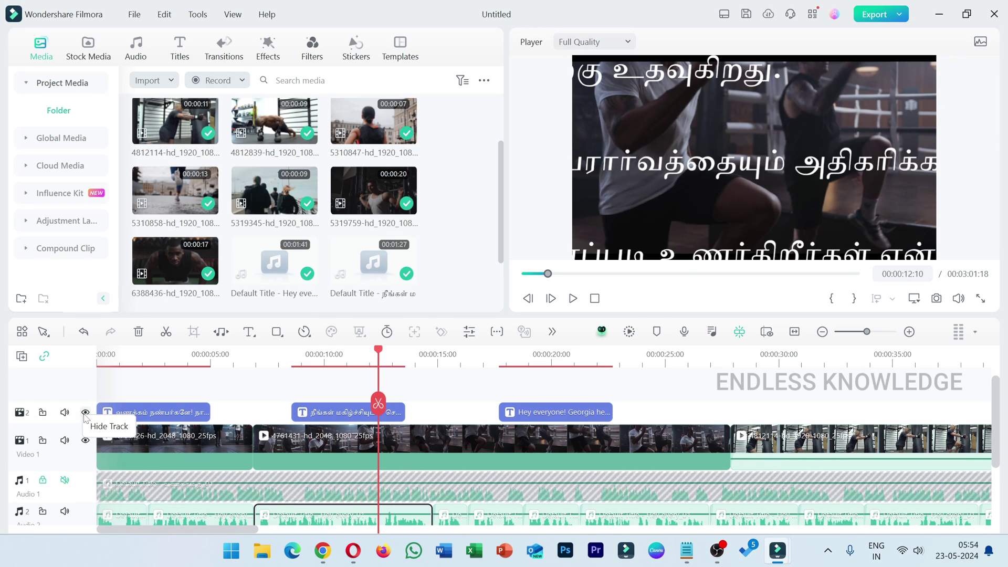
# Open the first Tamil title's properties, review its Titles, Video and Text To Speech settings, and close them
pyautogui.doubleClick(190, 414)
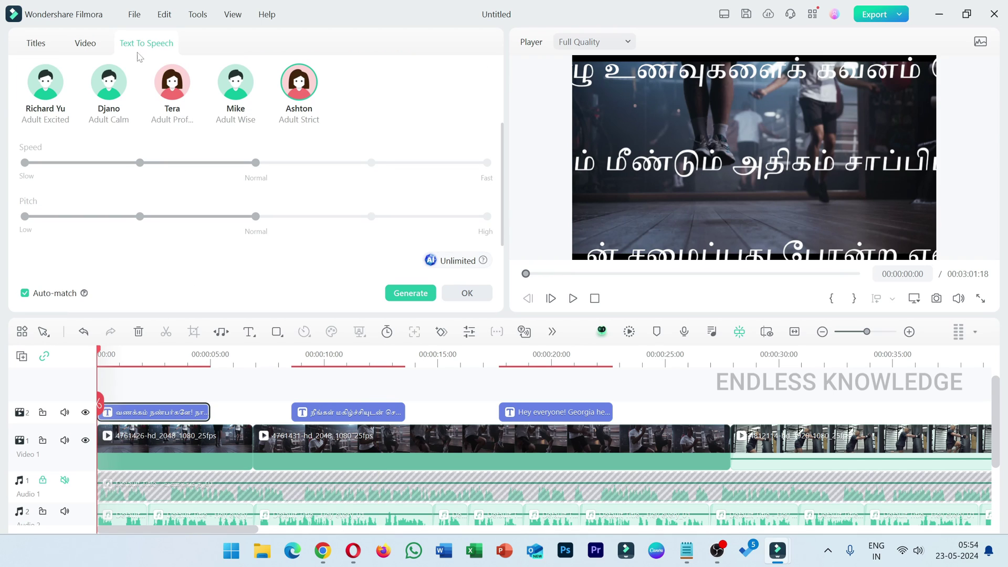
pyautogui.click(37, 43)
pyautogui.click(79, 48)
pyautogui.click(161, 51)
pyautogui.click(466, 294)
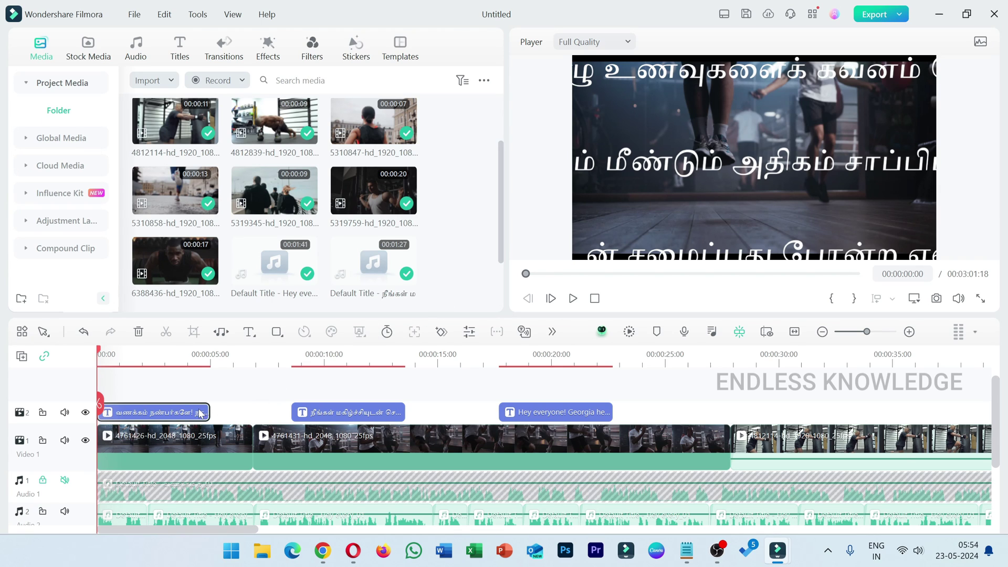
# Check where the Text-to-Speech command is available for the selected first Tamil title, without running it
pyautogui.click(169, 349)
pyautogui.click(229, 416)
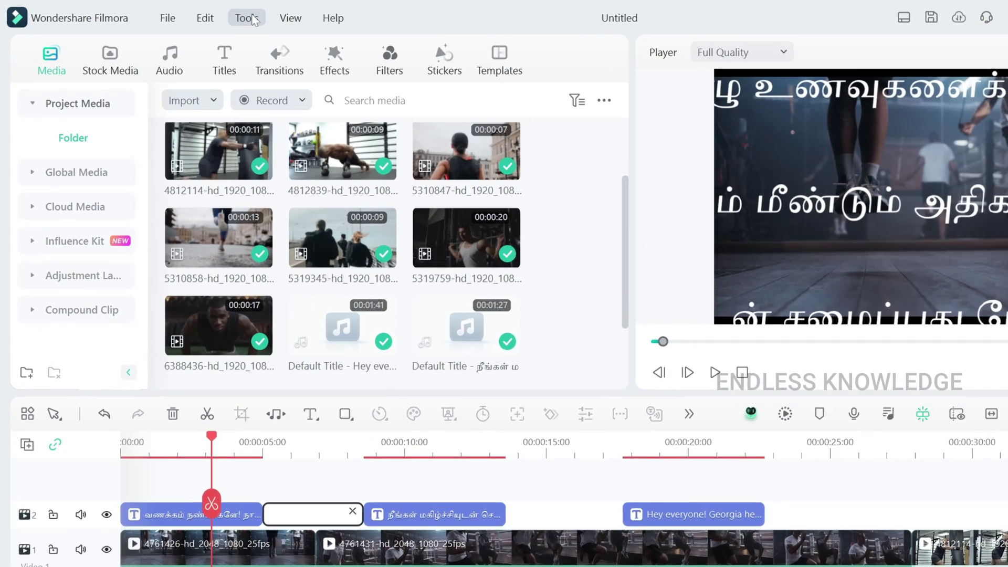
pyautogui.click(253, 19)
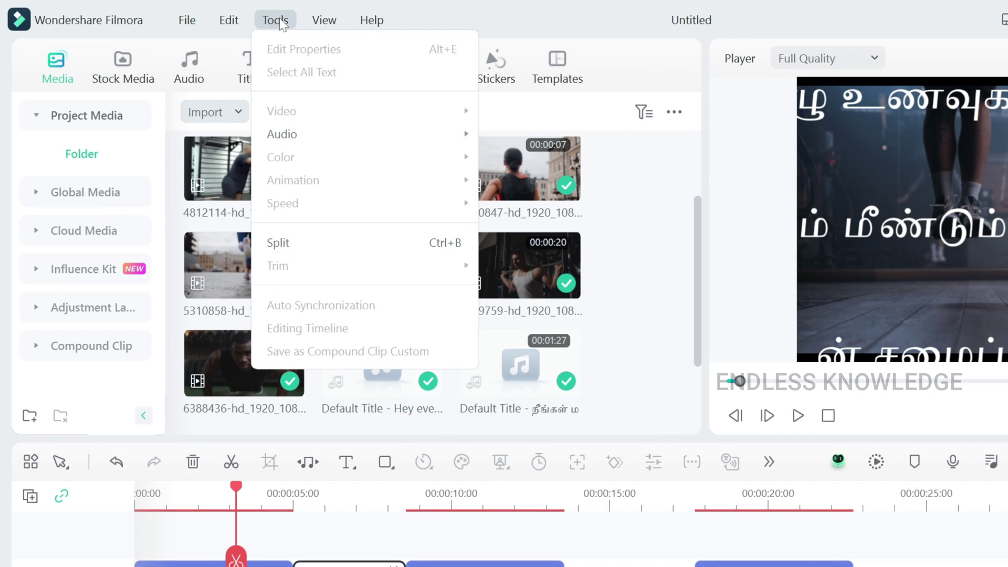
pyautogui.moveTo(295, 133)
pyautogui.click(183, 563)
pyautogui.click(272, 22)
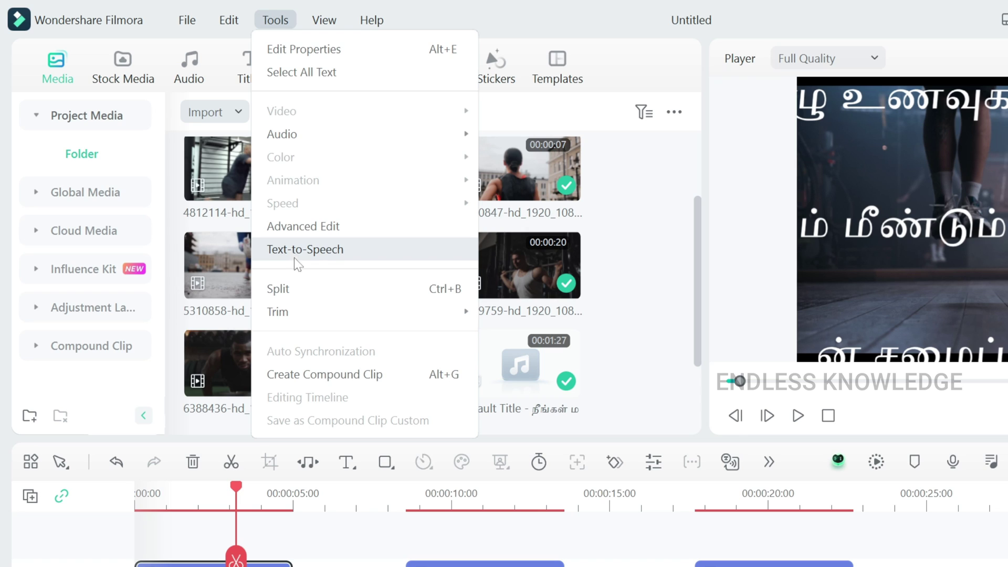
pyautogui.press('Escape')
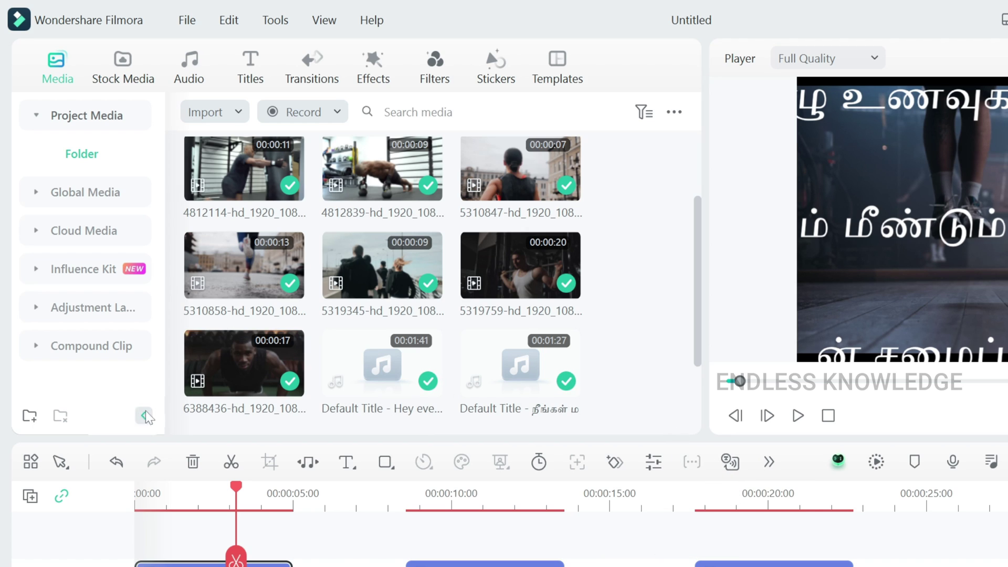
# Customize the timeline toolbar by removing AI Text Based Editing and placing Text-to-Speech right after Motion Tracking, and save the layout
pyautogui.click(25, 471)
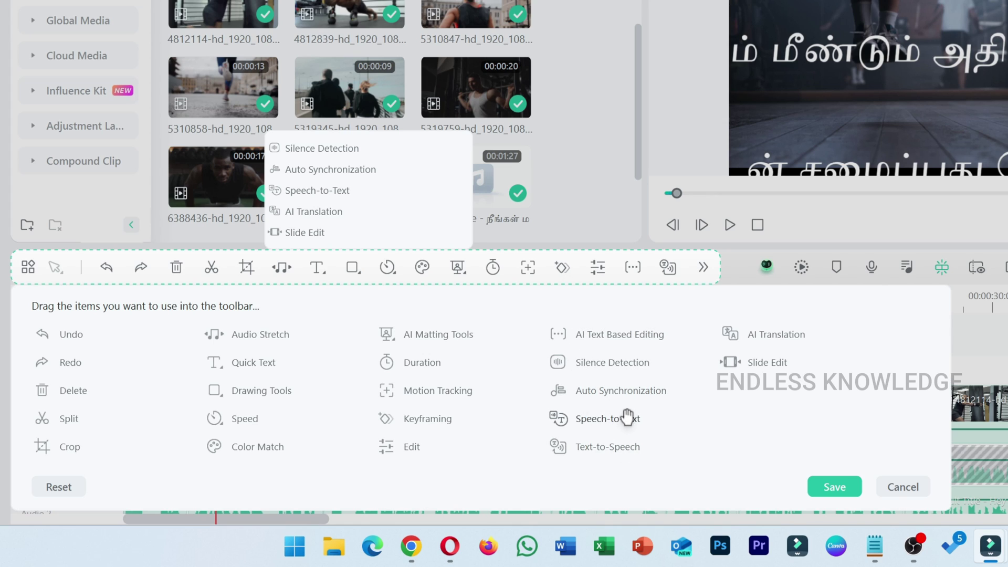
pyautogui.moveTo(633, 266); pyautogui.dragTo(704, 413)
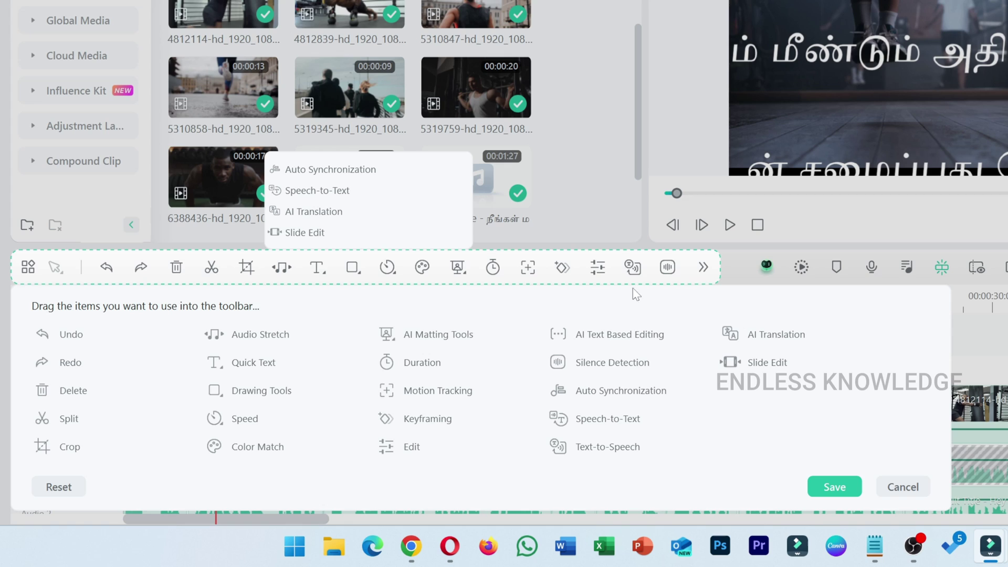
pyautogui.moveTo(633, 266); pyautogui.dragTo(682, 378)
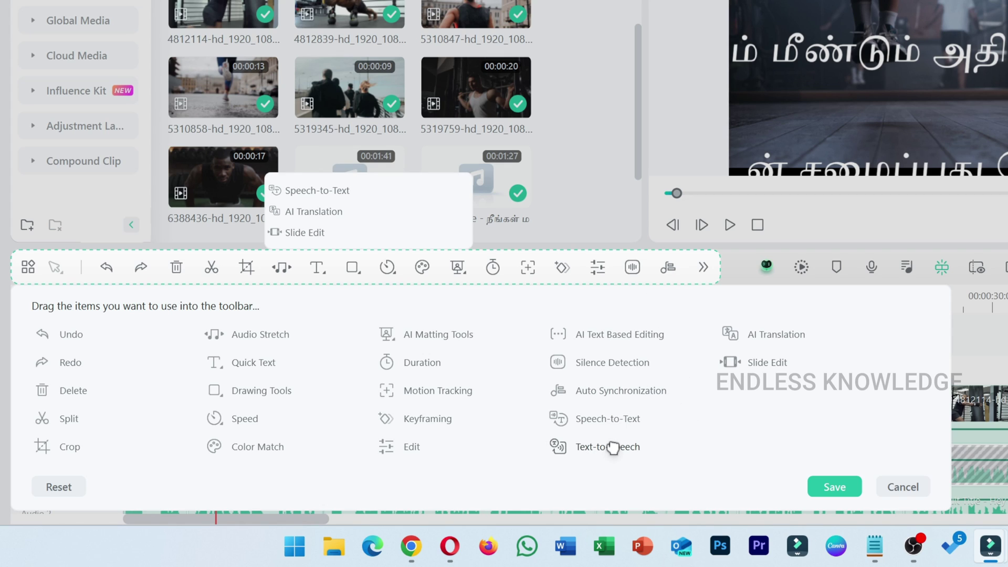
pyautogui.moveTo(612, 447); pyautogui.dragTo(575, 280)
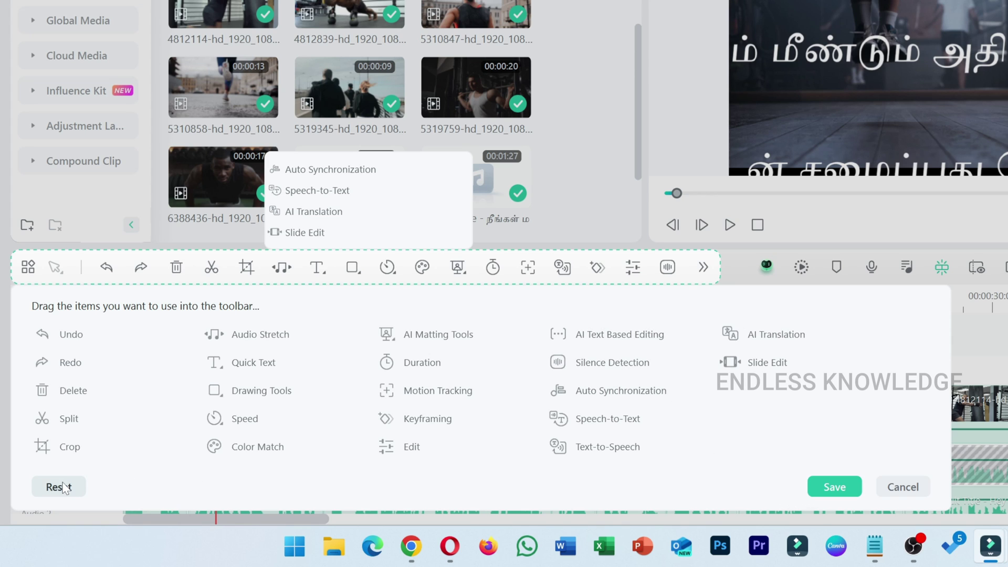
pyautogui.click(834, 487)
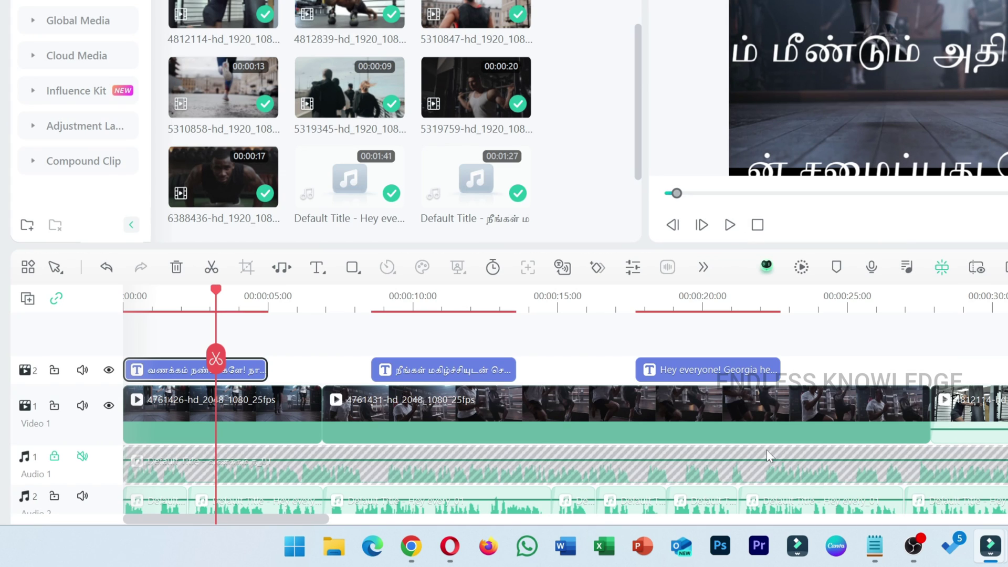
# Delete all three script titles, two Tamil and one English, from video track 2
pyautogui.scroll(-1, 573, 338)
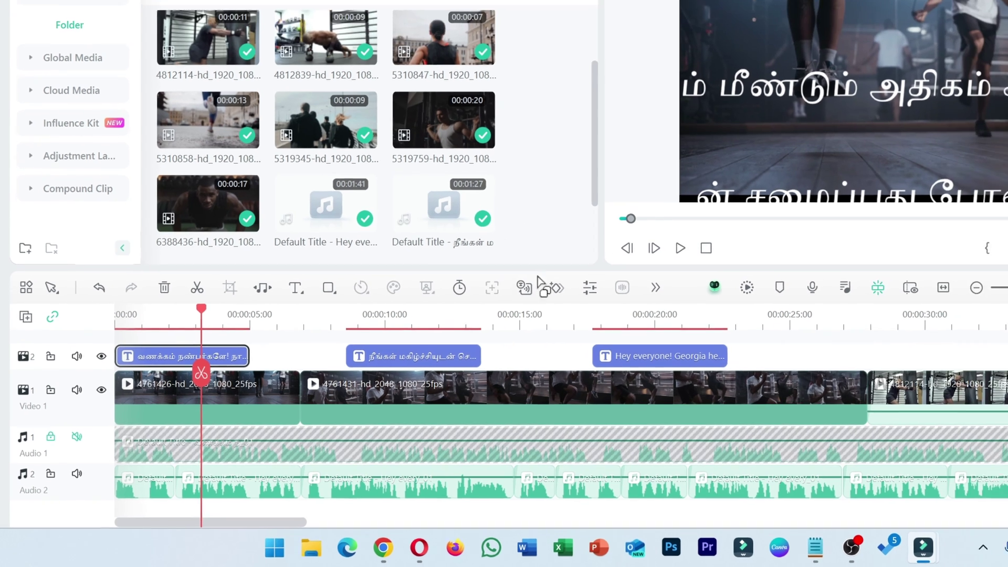
pyautogui.scroll(-2, 473, 131)
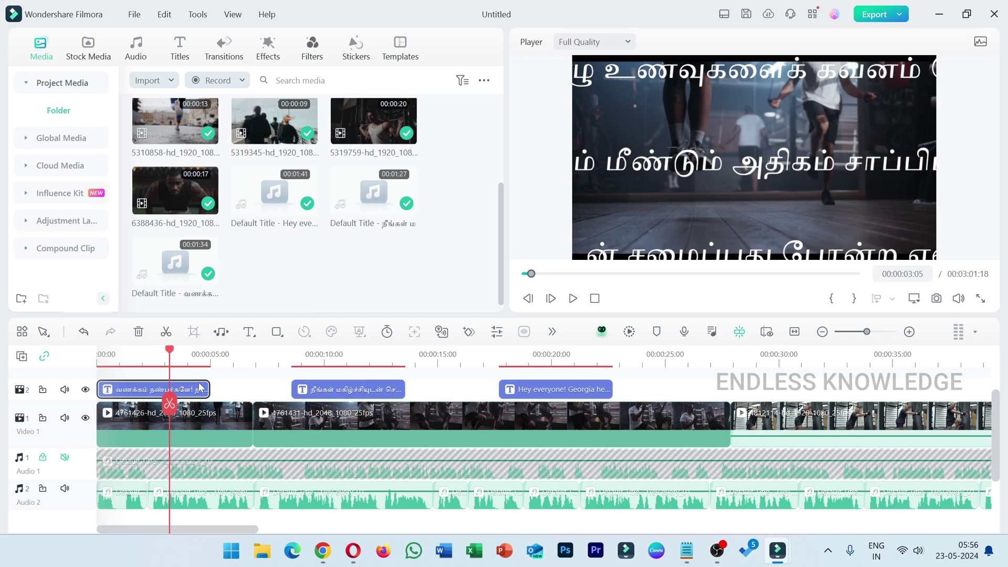
pyautogui.click(359, 393)
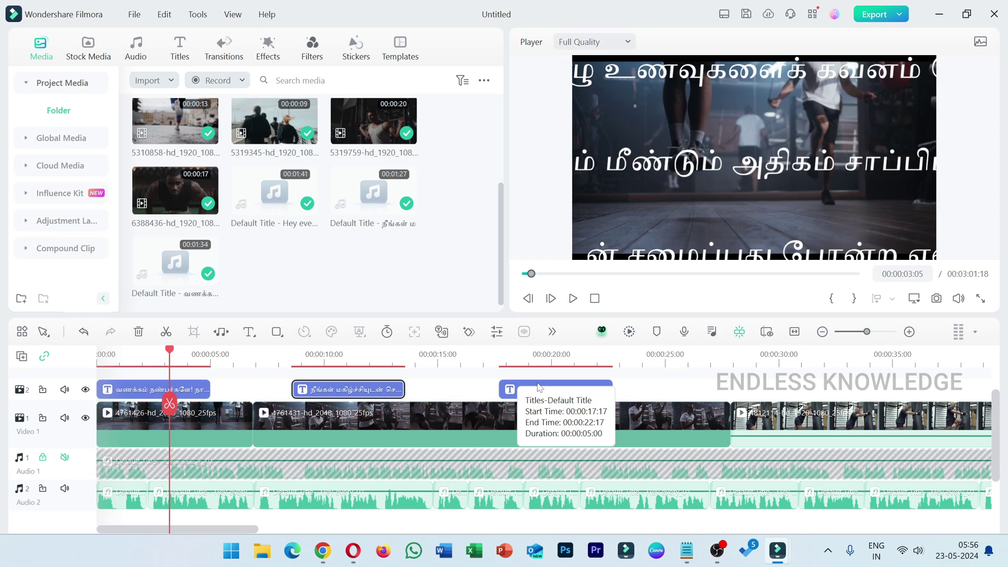
pyautogui.click(517, 390)
pyautogui.keyDown('shift'); pyautogui.click(200, 388); pyautogui.keyUp('shift')
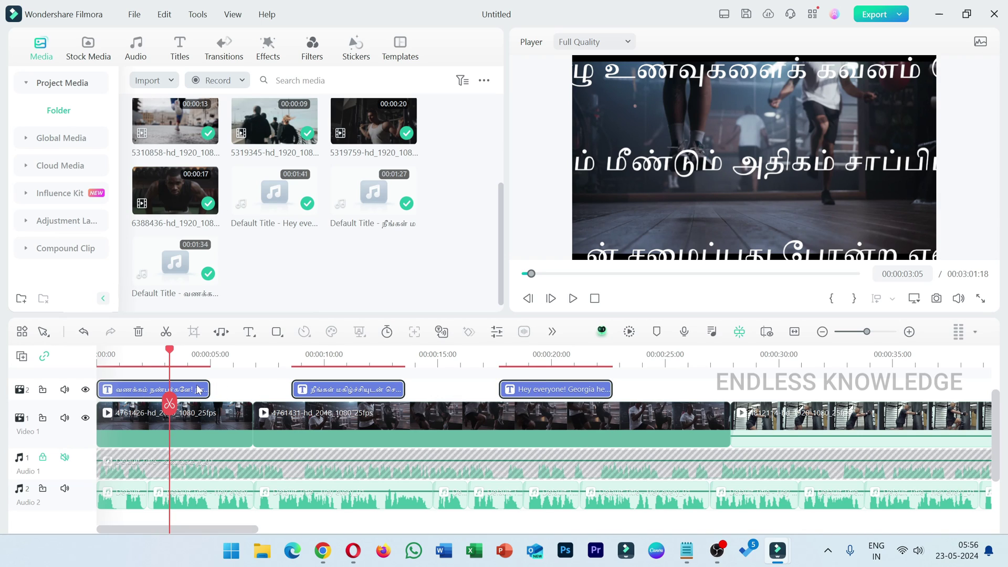
pyautogui.press('Delete')
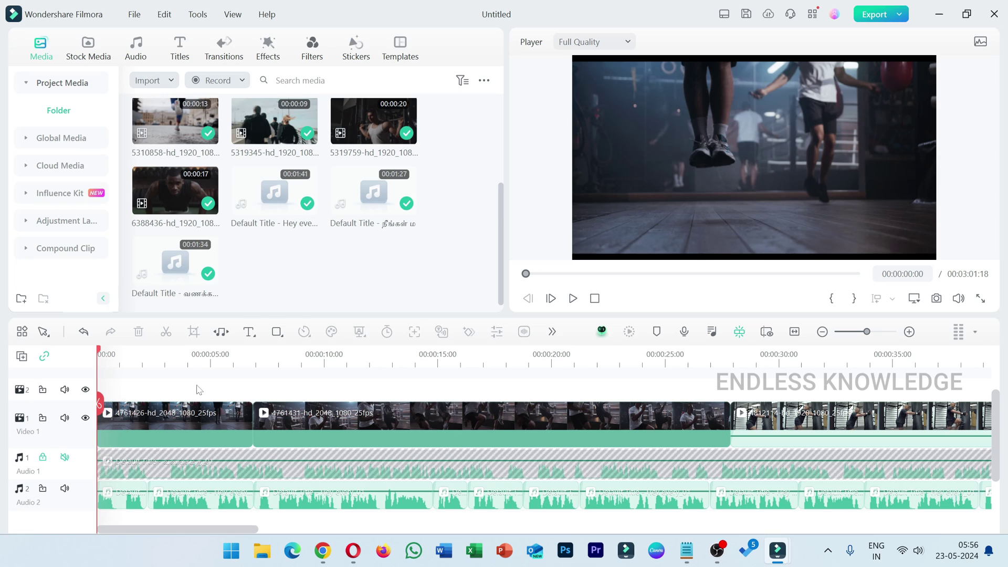